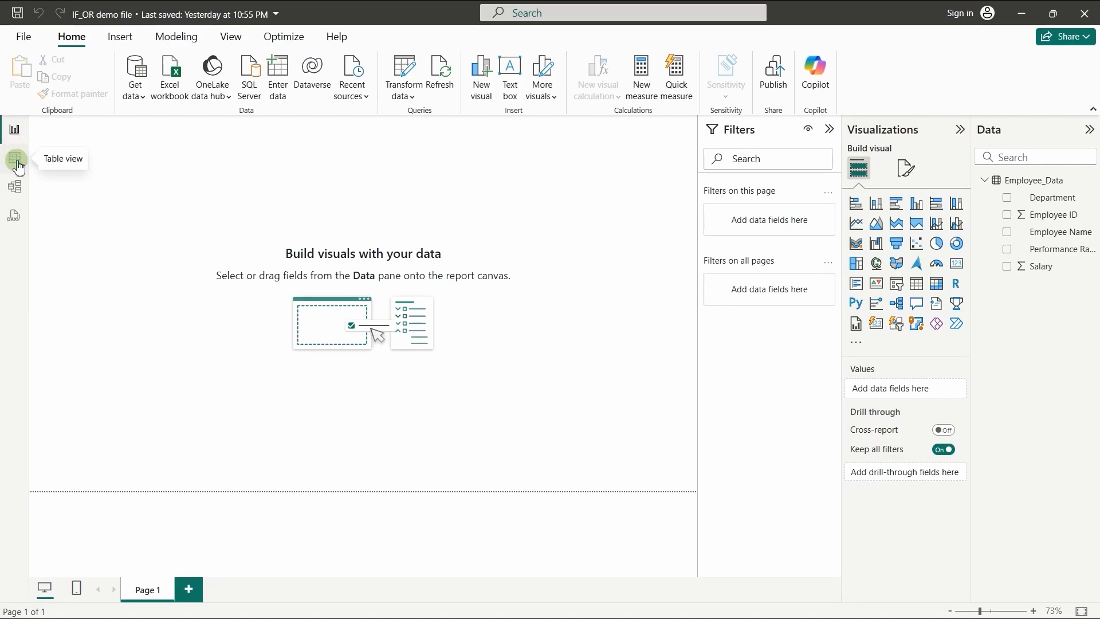
Open the Employee_Data table in Table view and review its Employee ID, Employee Name, Department, Salary and Performance Rating columns
left_click(16, 159)
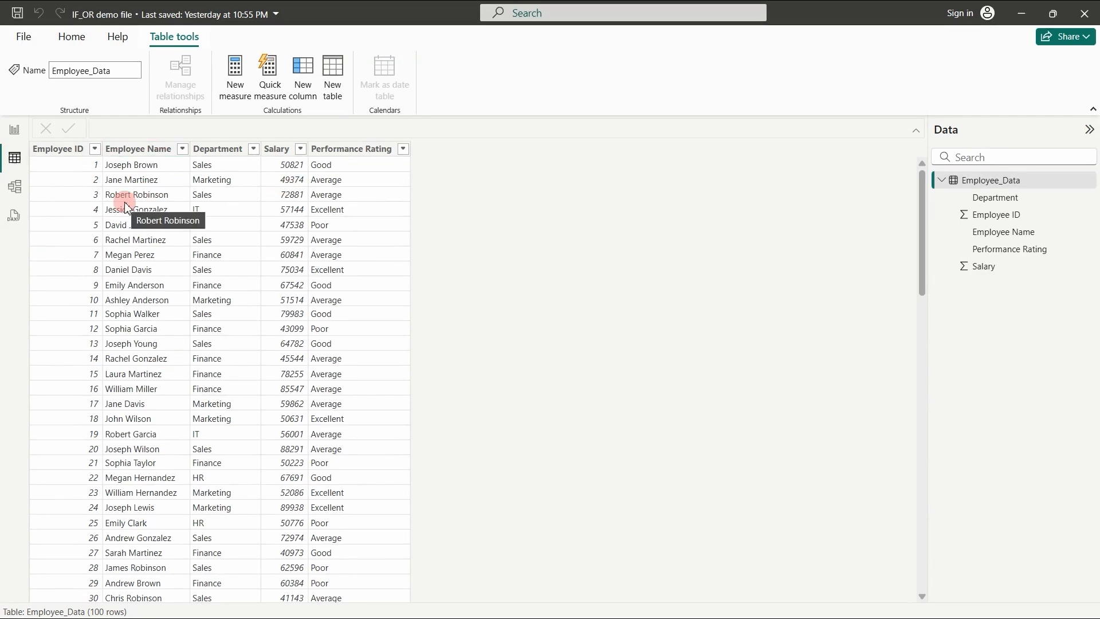
left_click(60, 151)
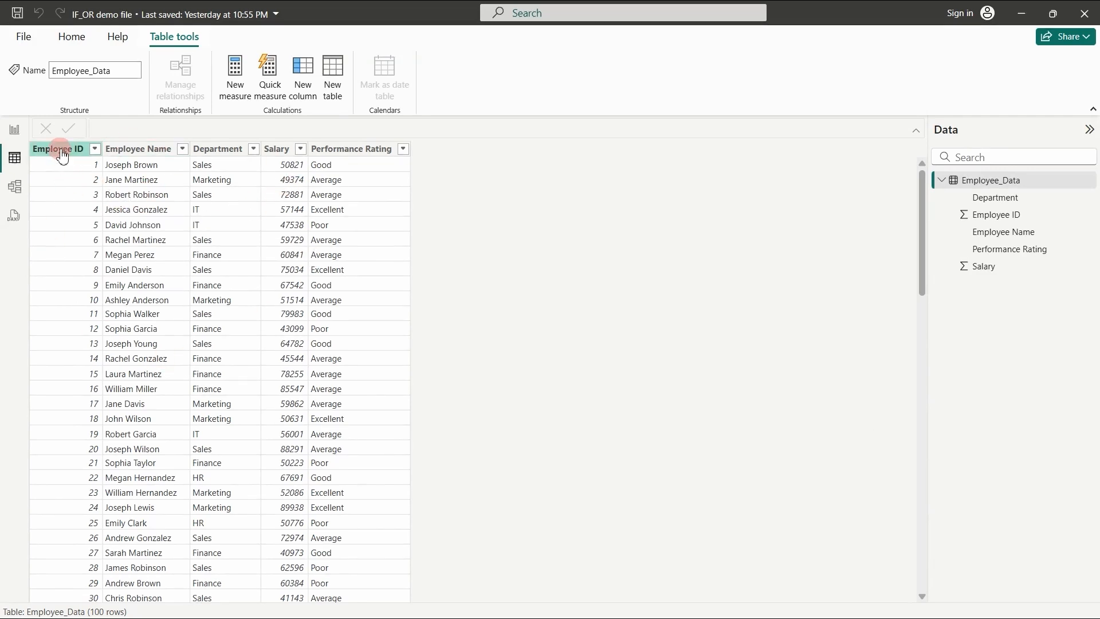
left_click(140, 151)
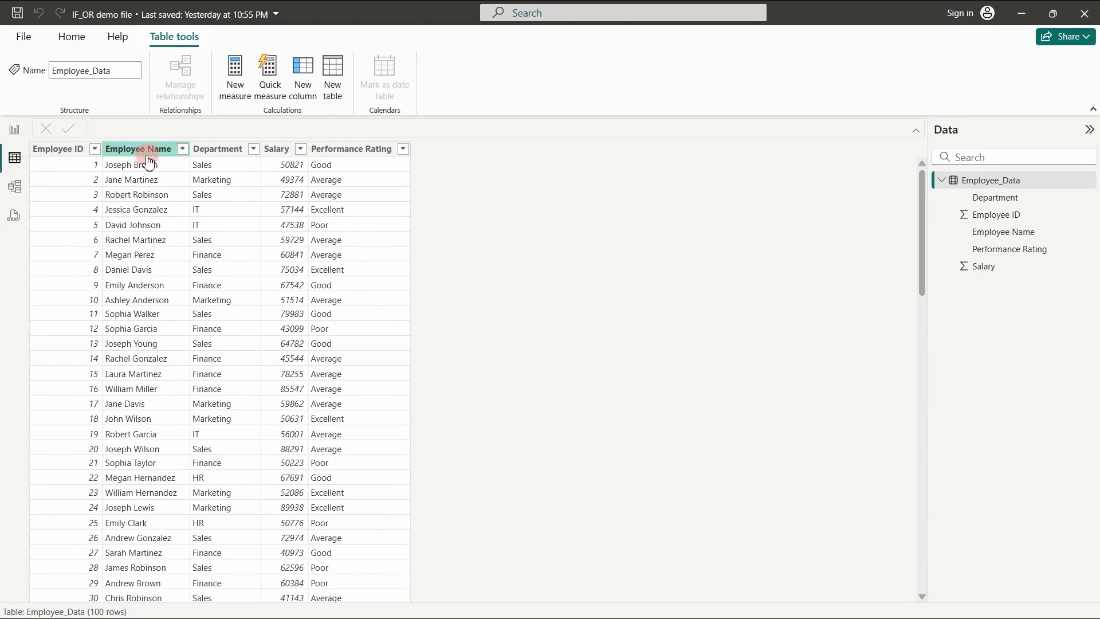
left_click(215, 152)
left_click(281, 150)
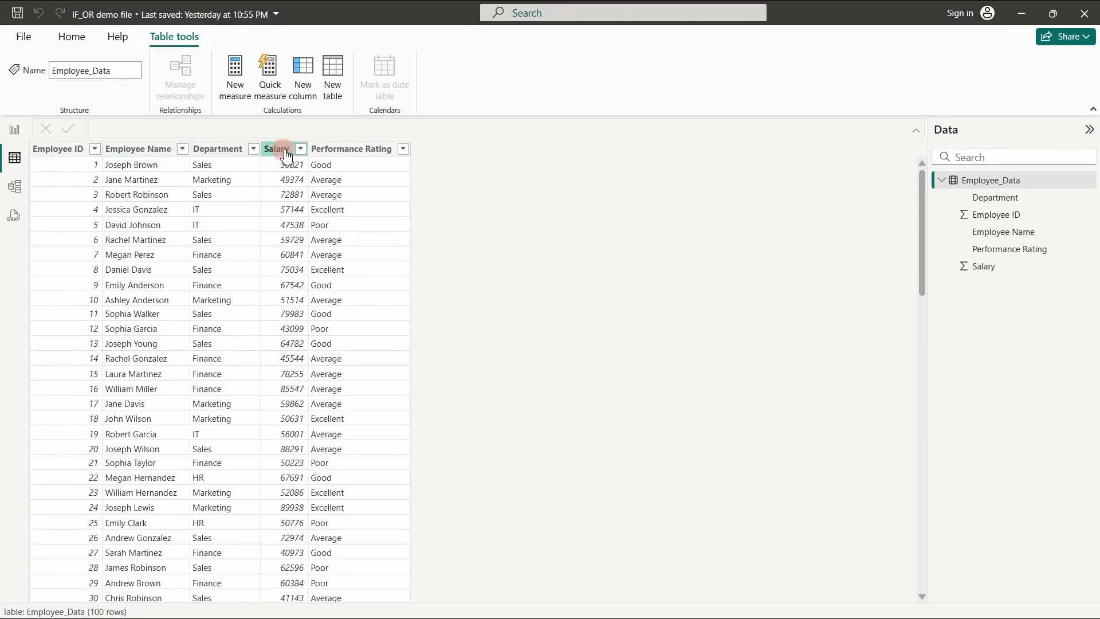
left_click(347, 153)
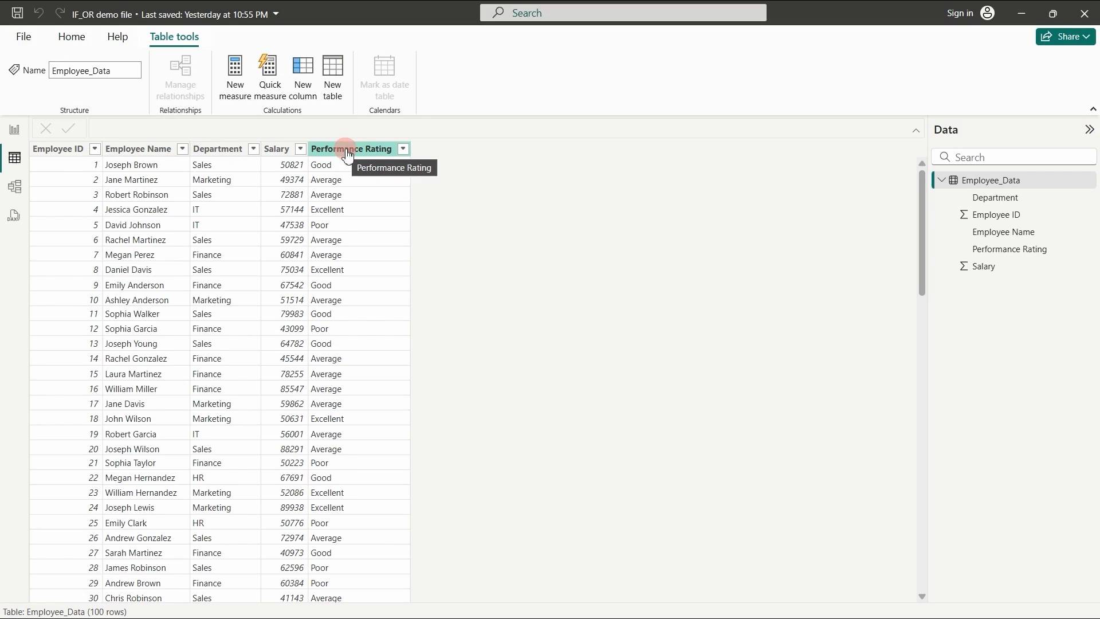
left_click(521, 295)
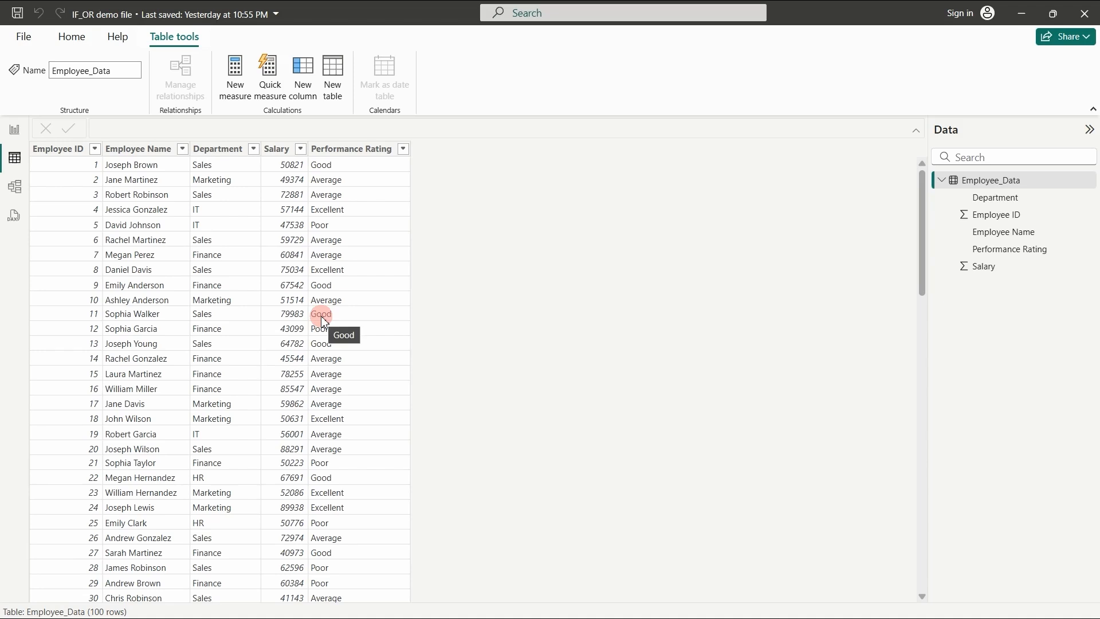
Add a new calculated column to the Employee_Data table and name it Salary Category in its formula
left_click(299, 80)
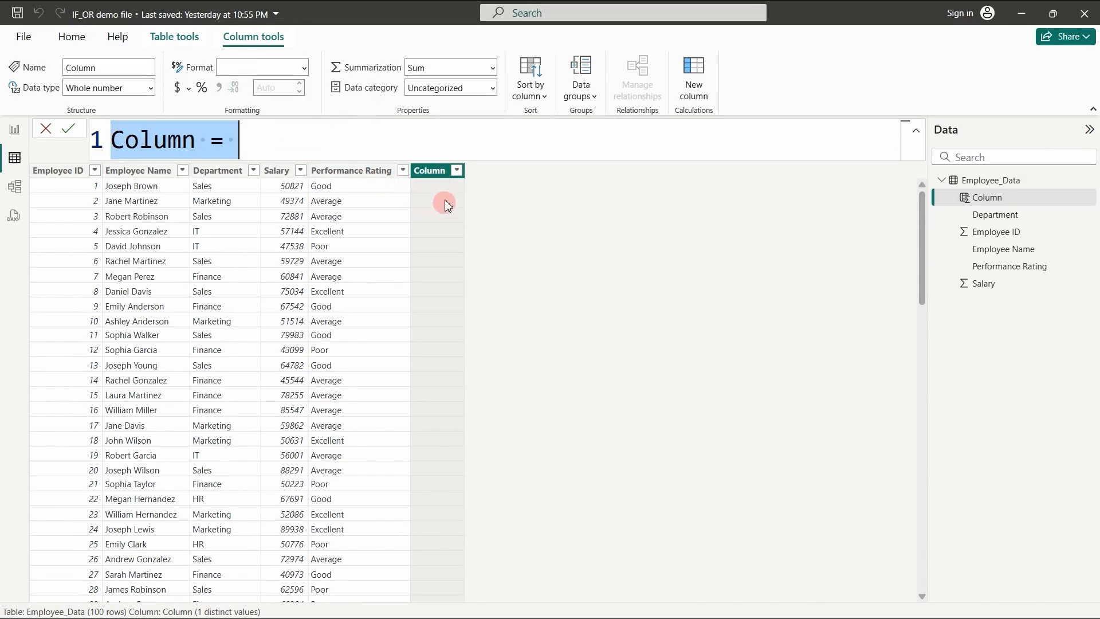
left_click(257, 140)
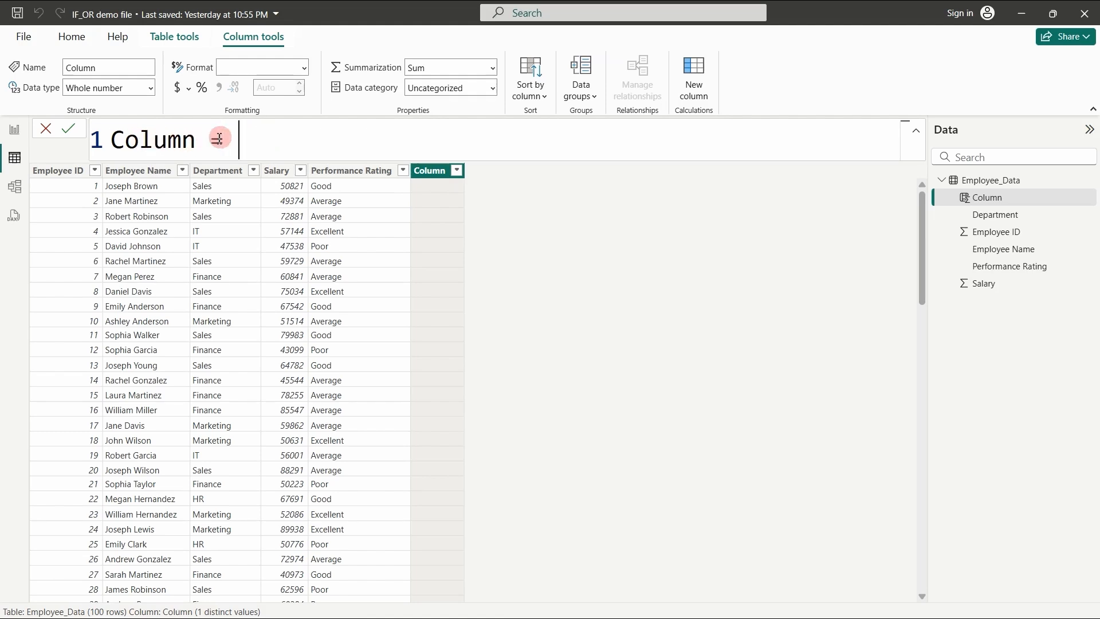
left_click(200, 138)
key("BackSpace")
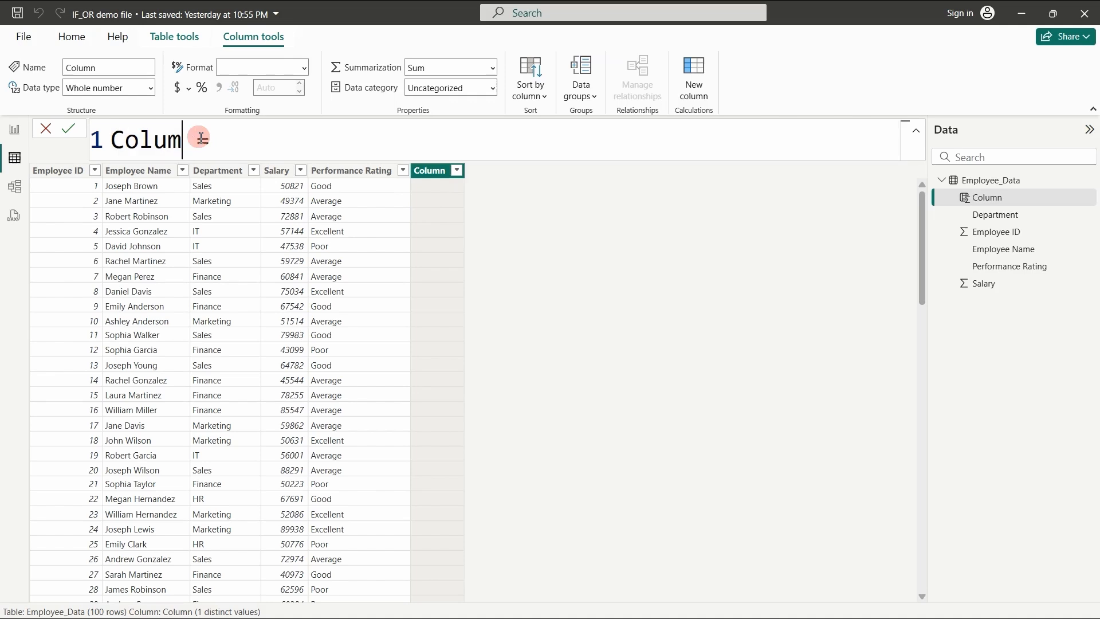
key("BackSpace")
key("BackSpace")
key("BackSpace")
key("BackSpace")
key("BackSpace")
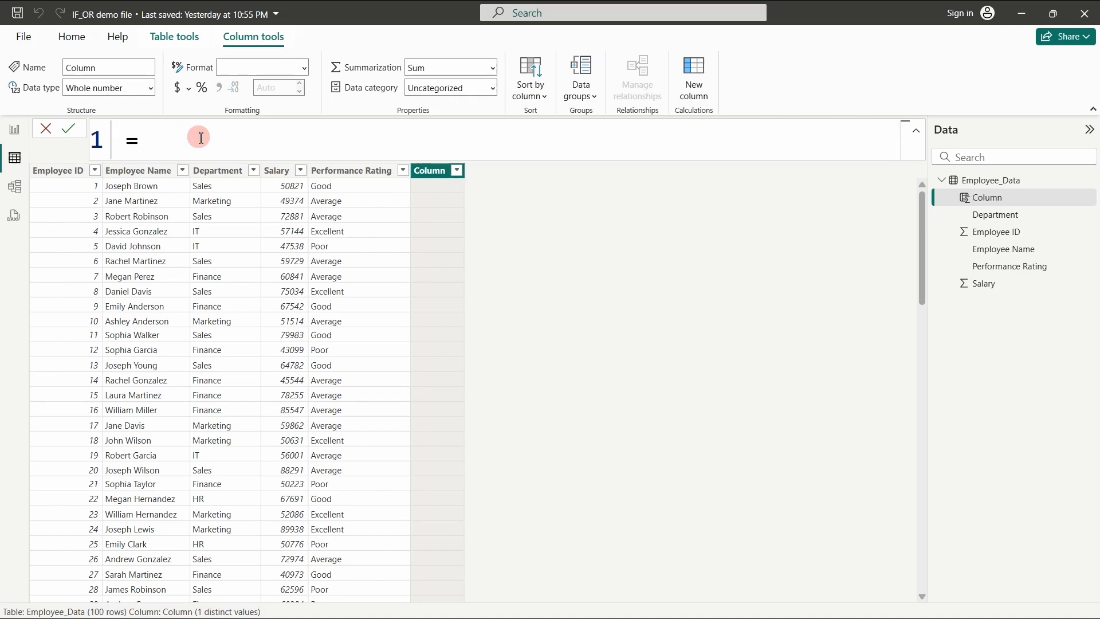
type("Salary")
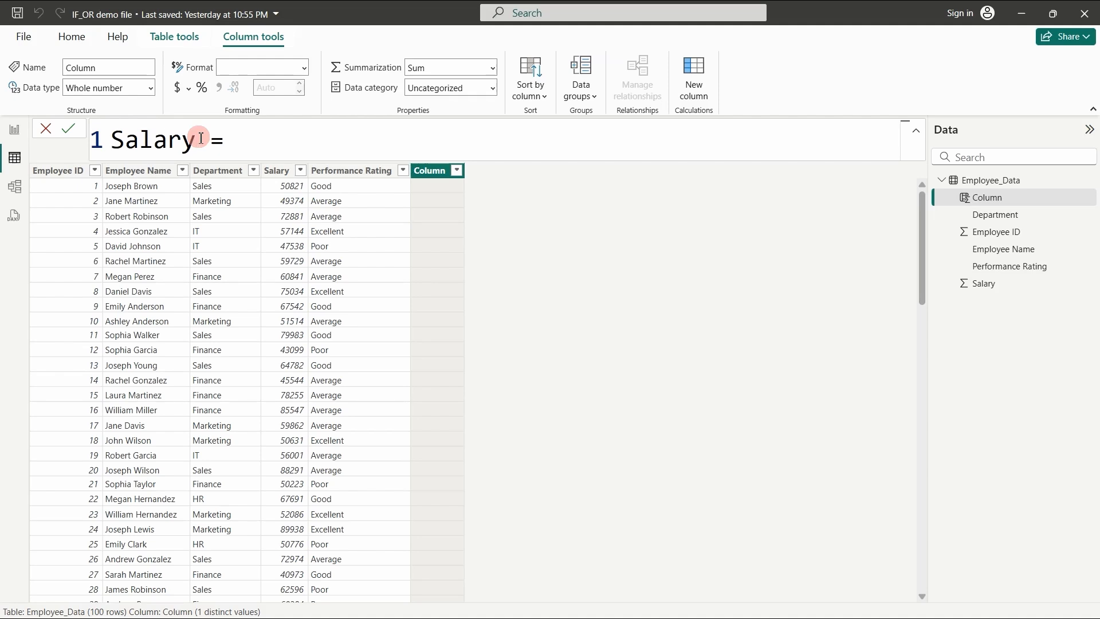
type(" Category")
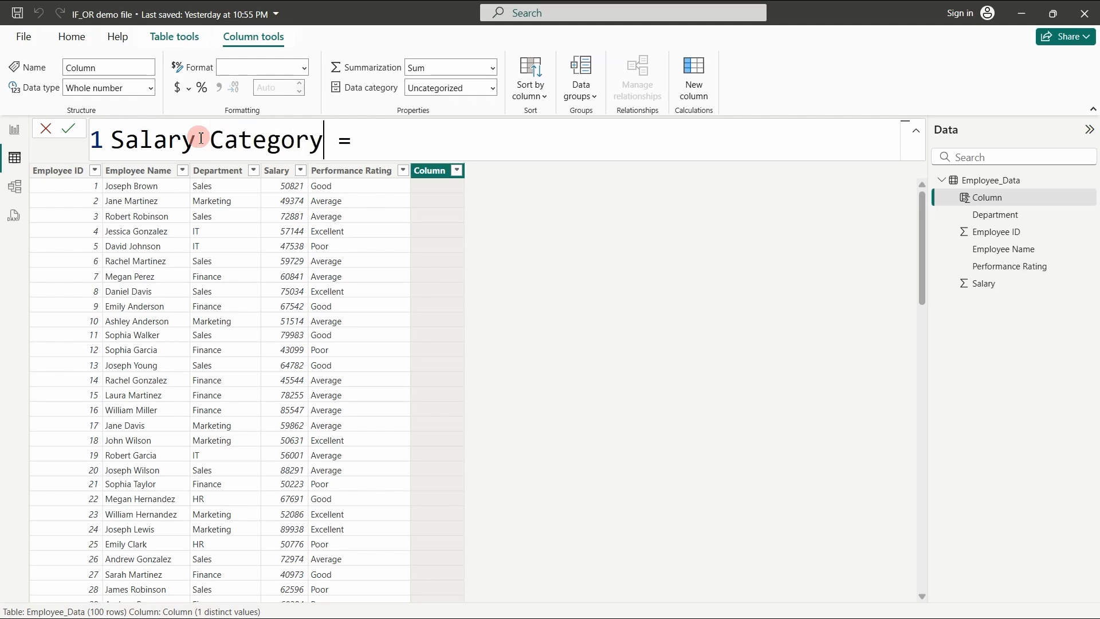
Begin the Salary Category formula with an IF function on its own line, with its arguments starting on the following line
left_click(388, 138)
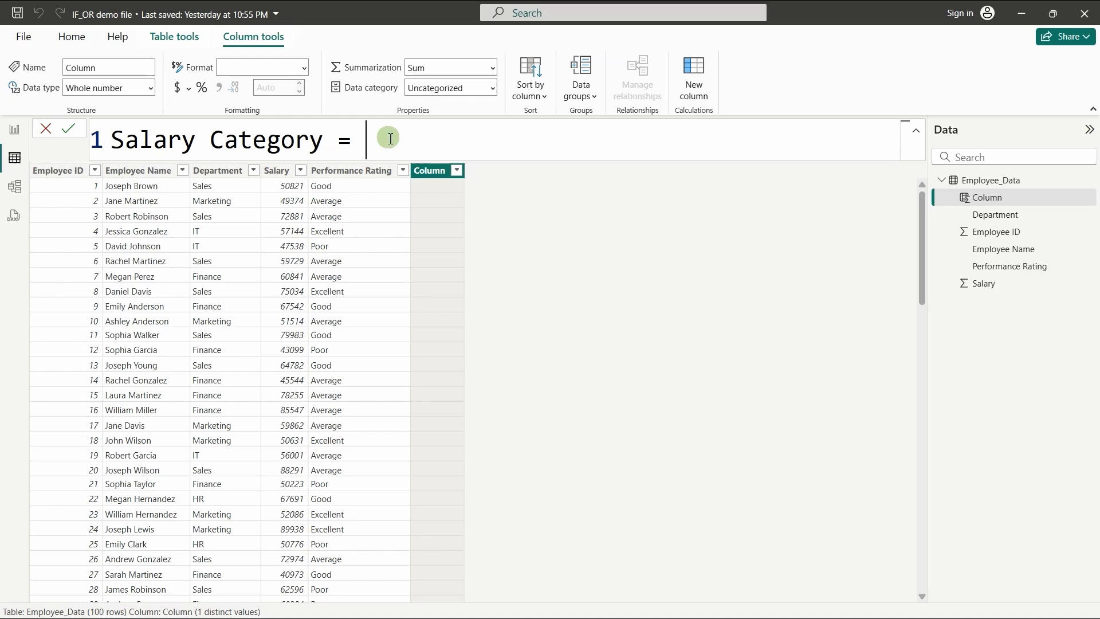
key("shift+Return")
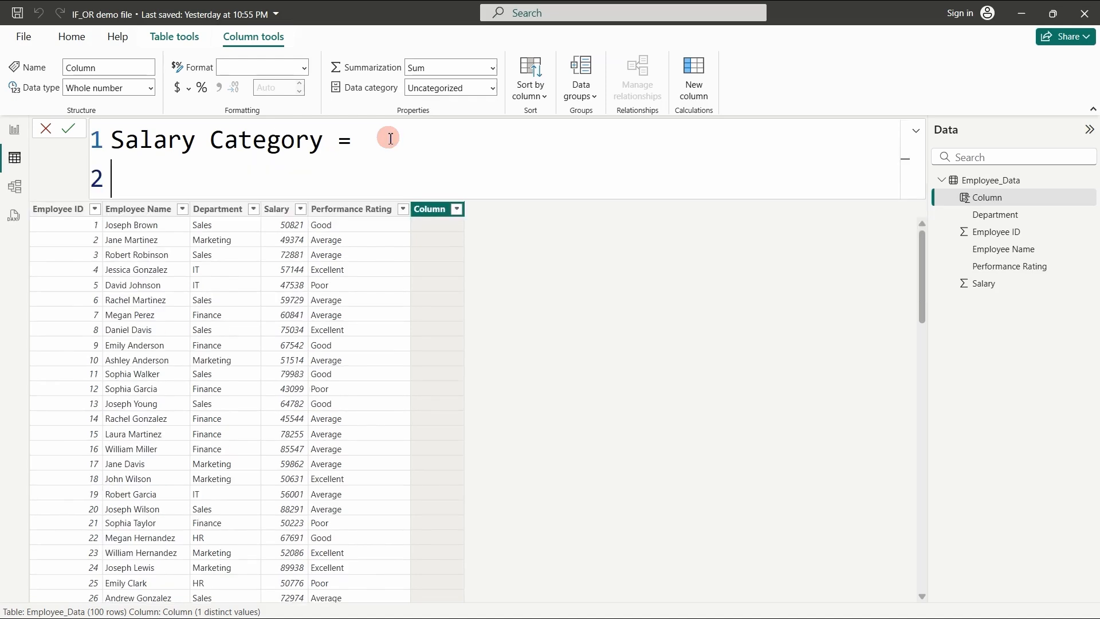
type("if")
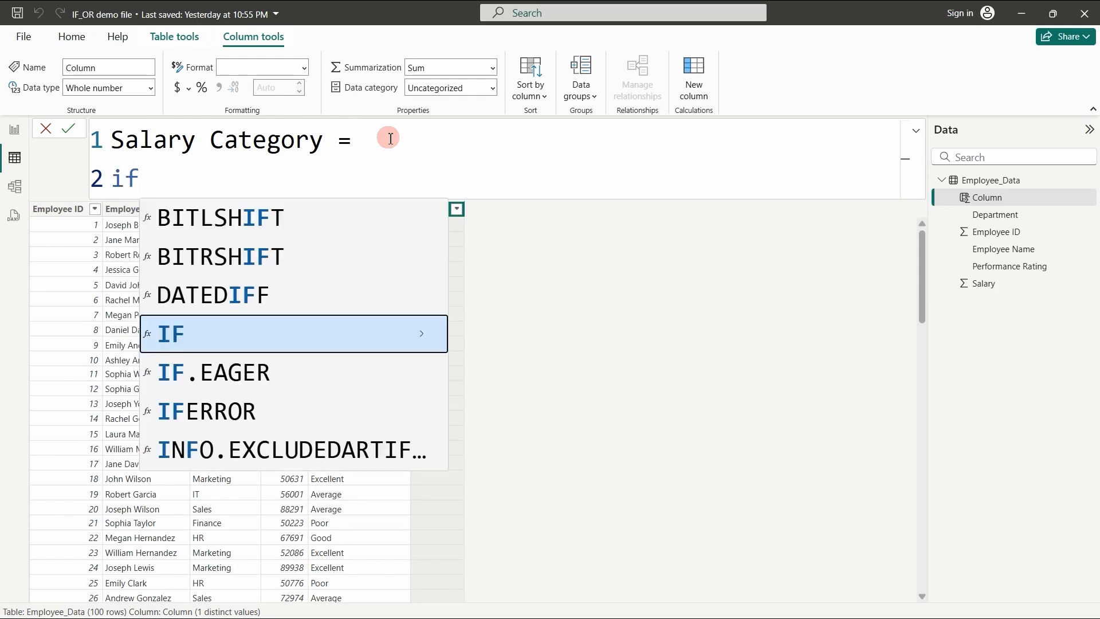
left_click(328, 337)
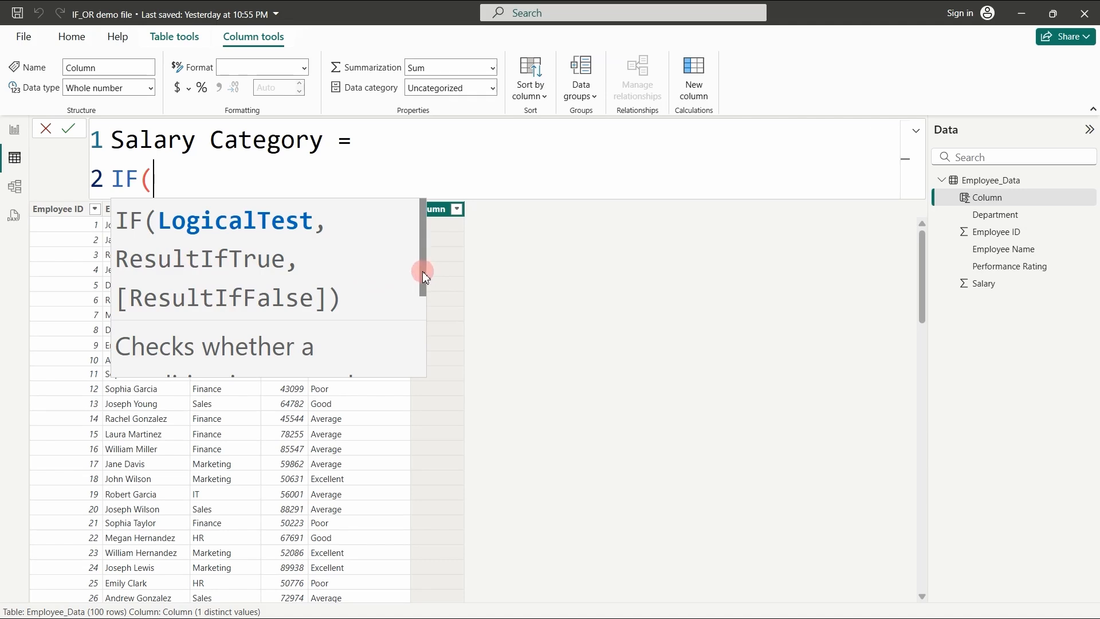
left_click_drag(422, 271, 422, 326)
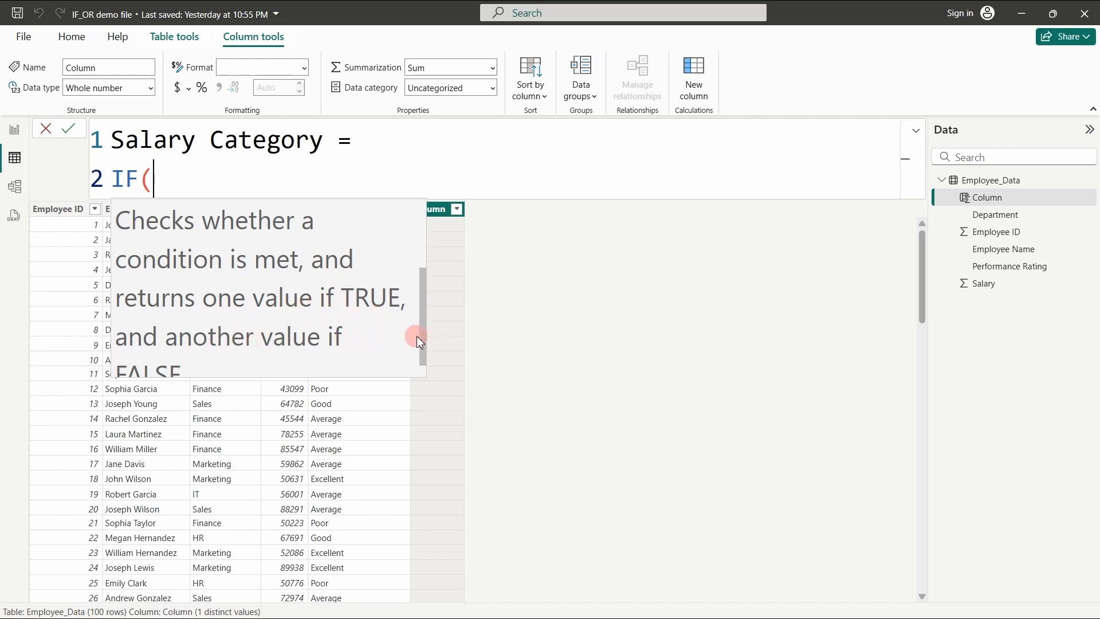
left_click_drag(422, 336, 423, 360)
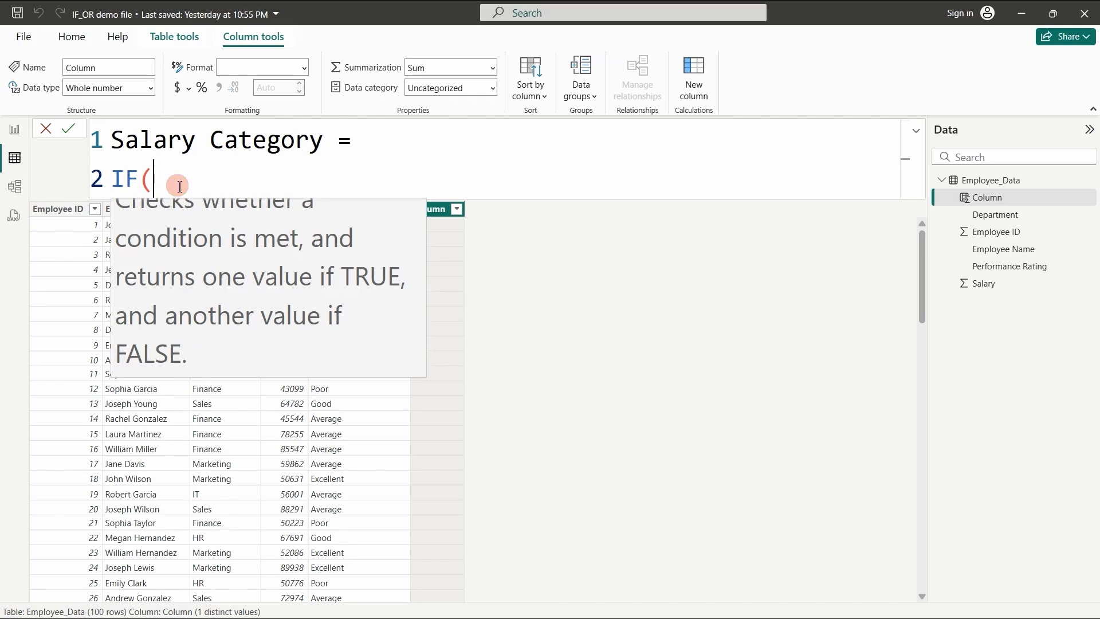
key("shift+Return")
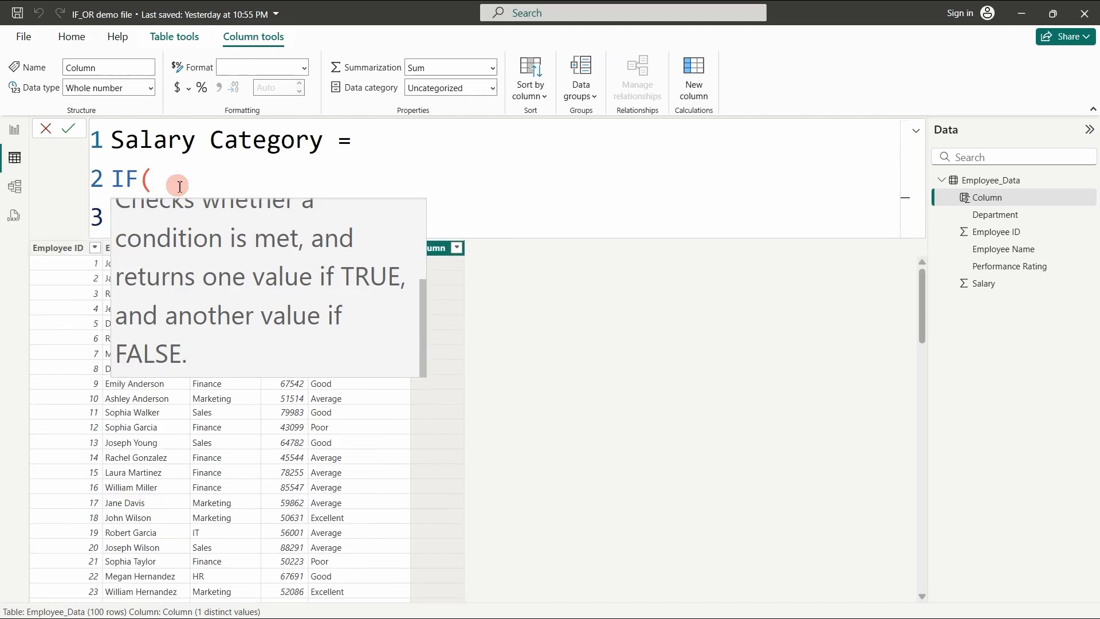
left_click(274, 175)
left_click(175, 208)
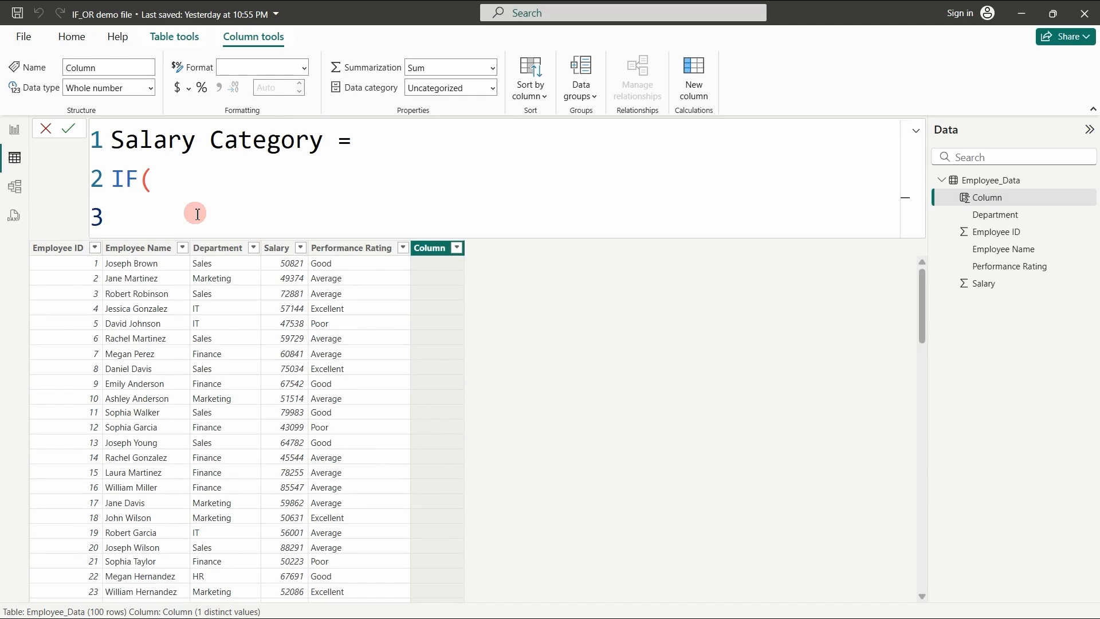
Enter Employee_Data[Salary]>60000 as the logical test of the IF function, followed by a comma
type("e")
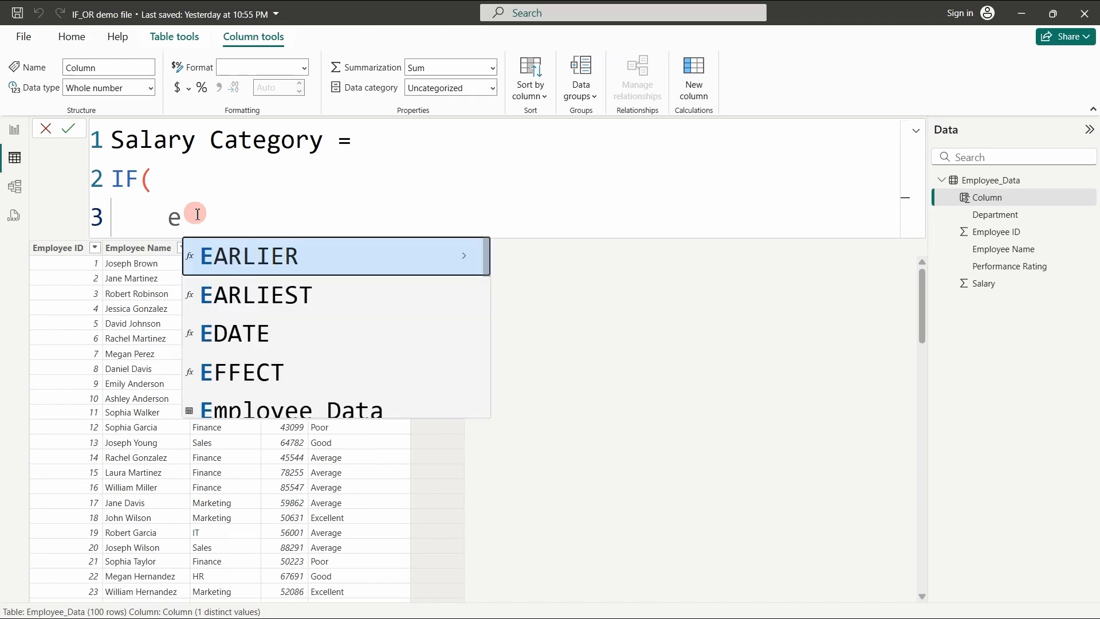
type("mpl")
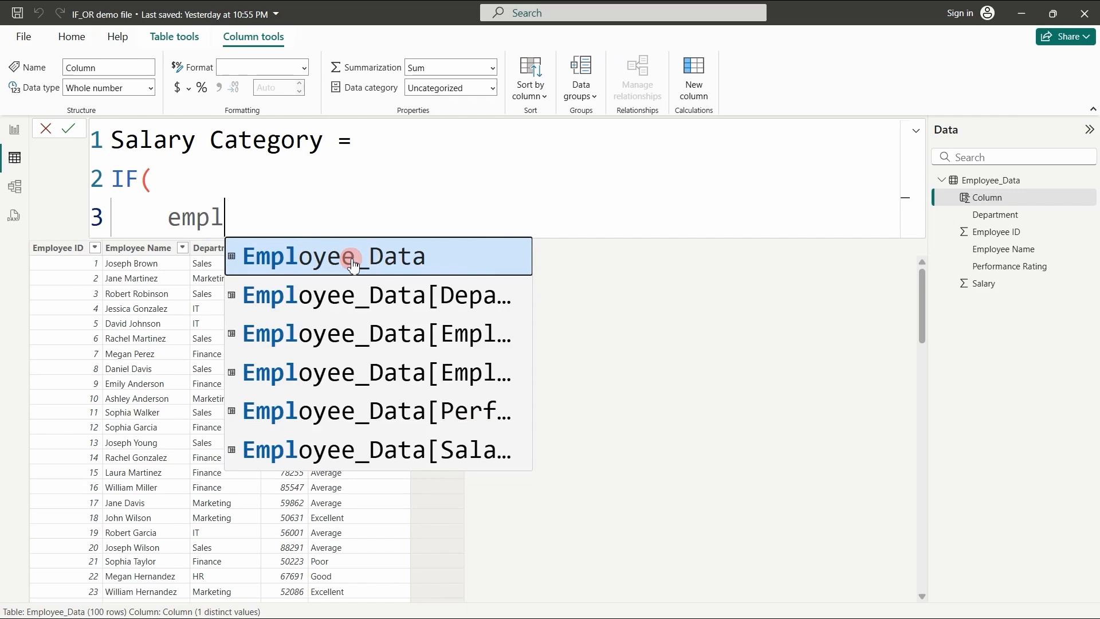
left_click(353, 266)
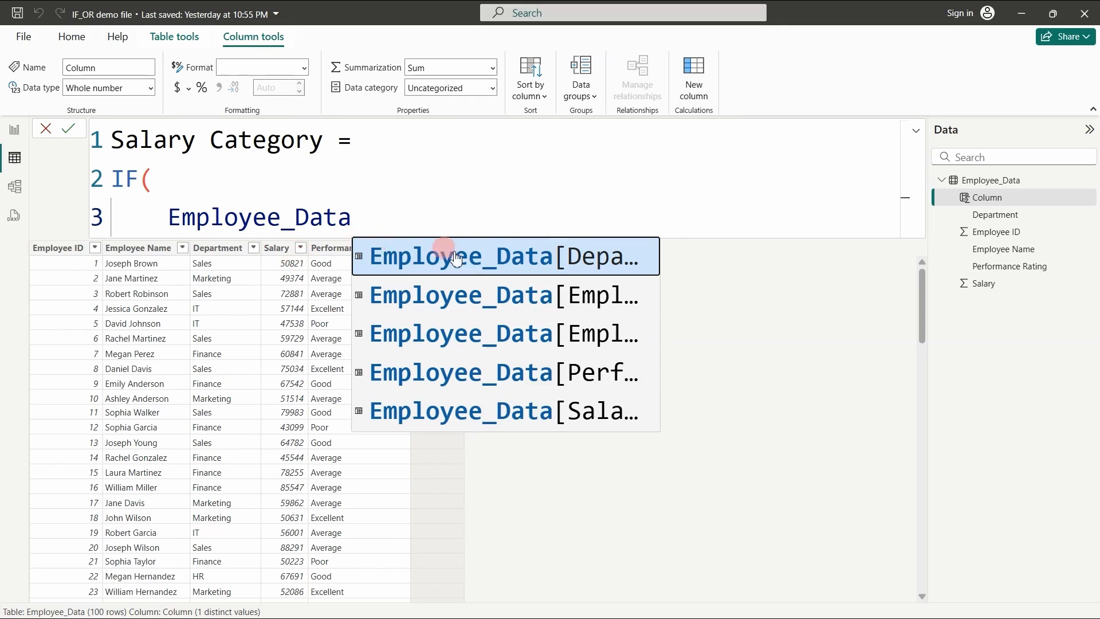
left_click(549, 420)
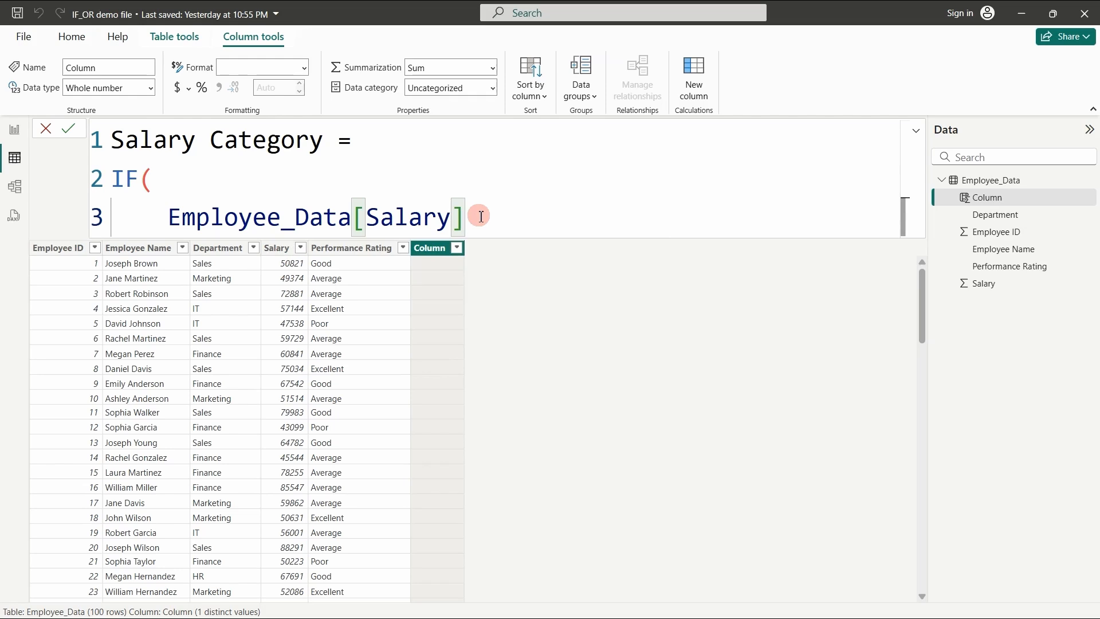
type(">")
type("6")
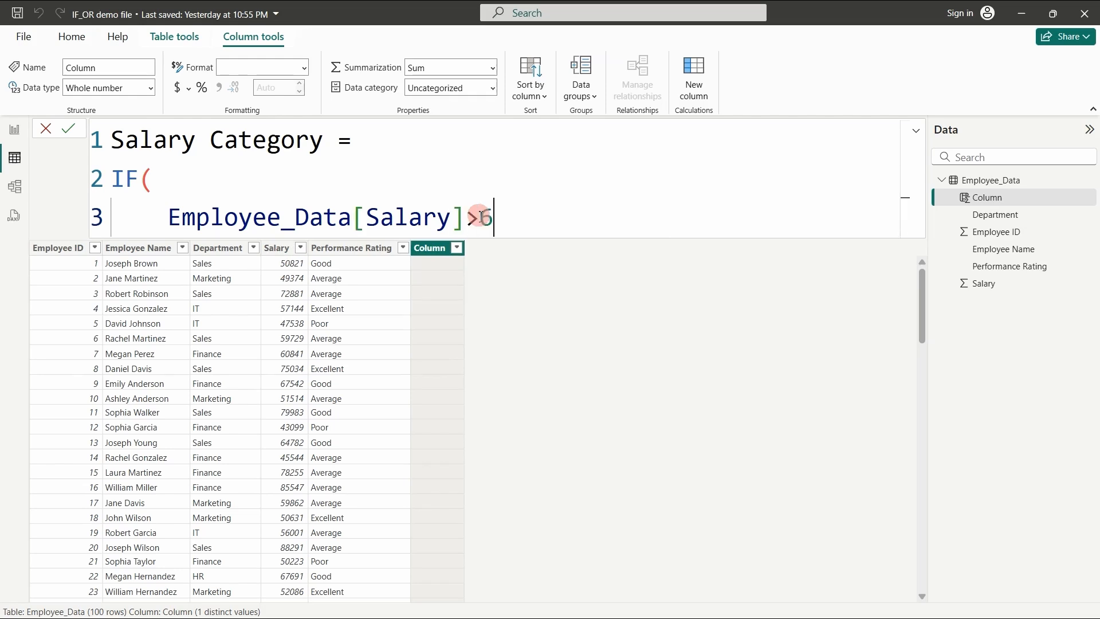
type("0000")
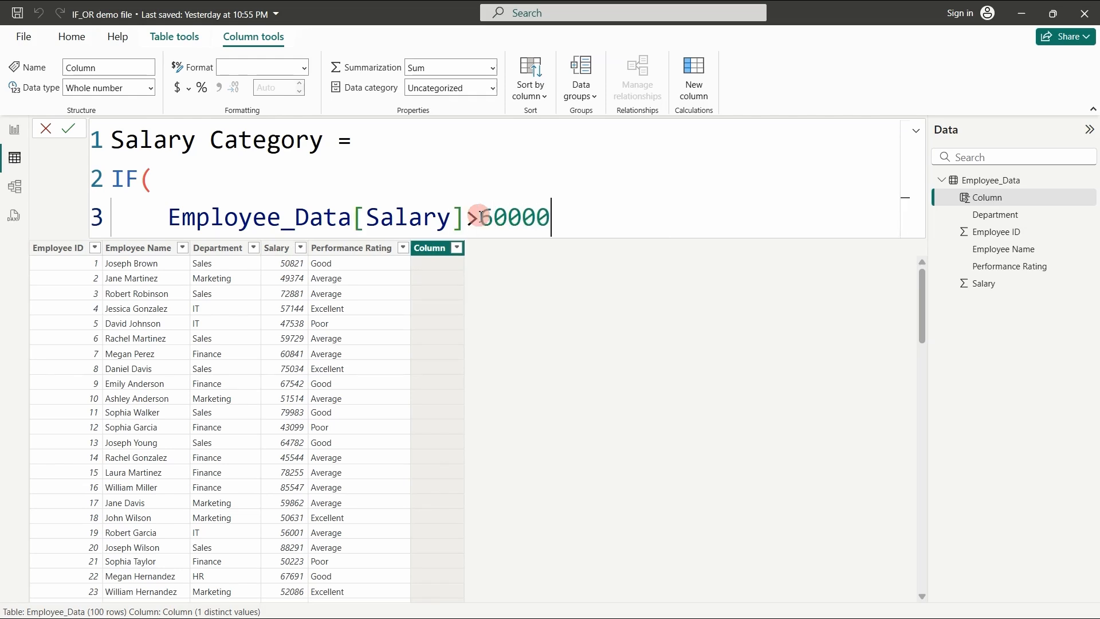
type(",")
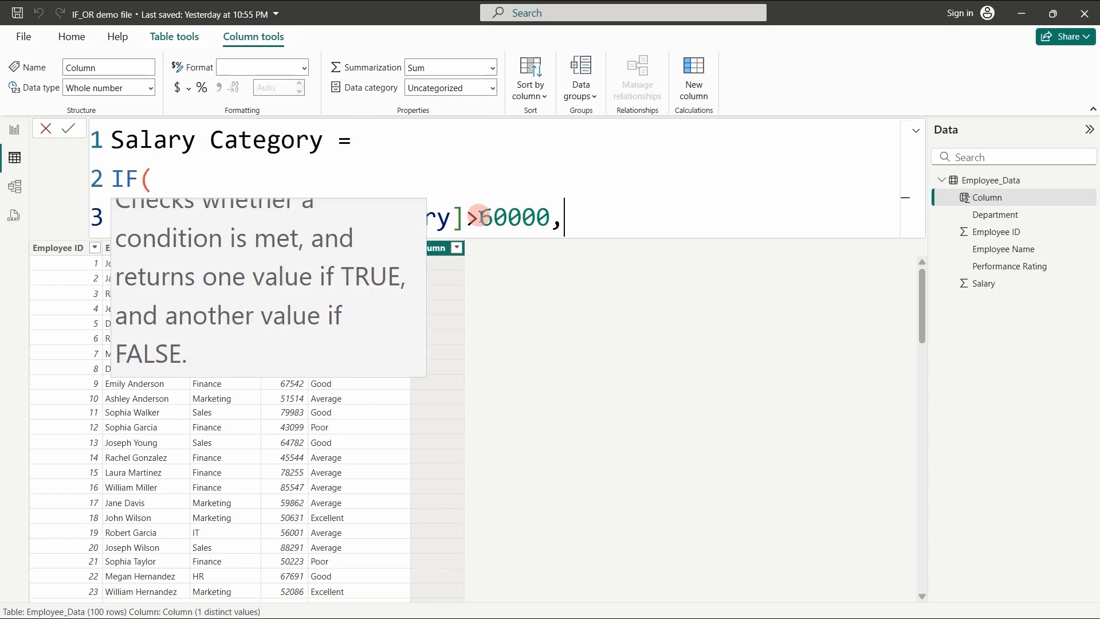
Enter "High Salary" on a new line as the IF function's result when true, followed by a comma
scroll(303, 254, "up", 3)
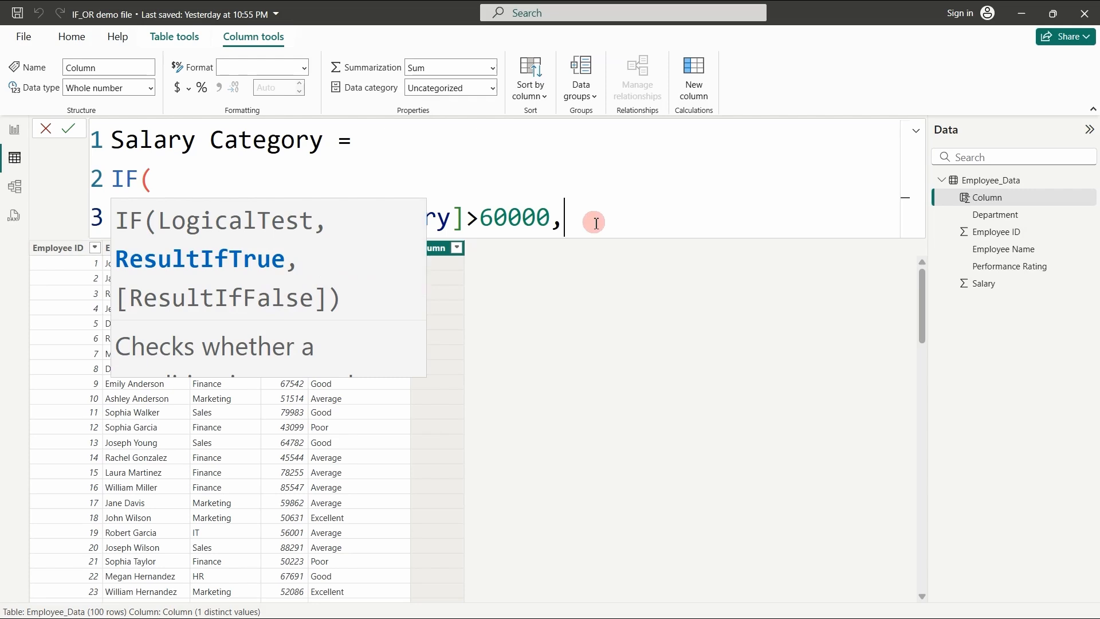
key("shift+Return")
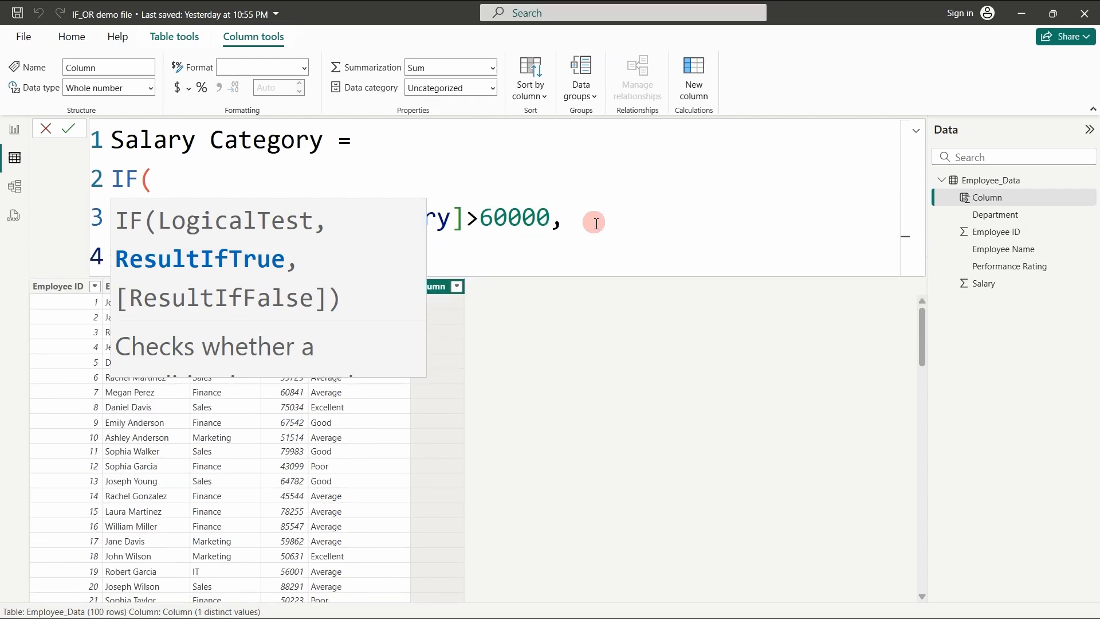
left_click(457, 181)
left_click(228, 251)
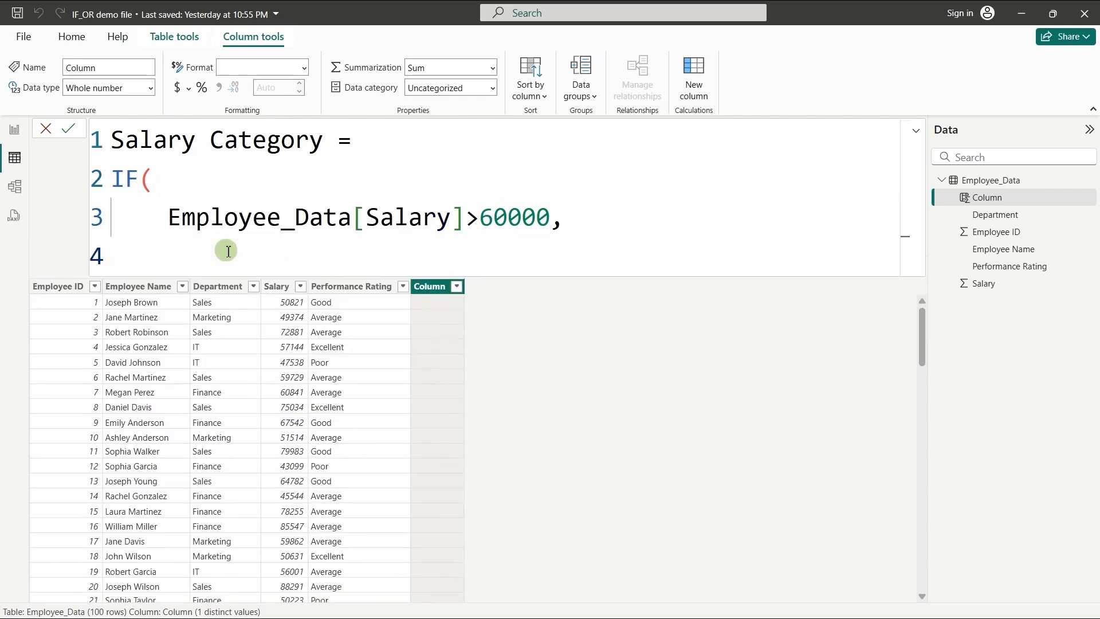
type("\"")
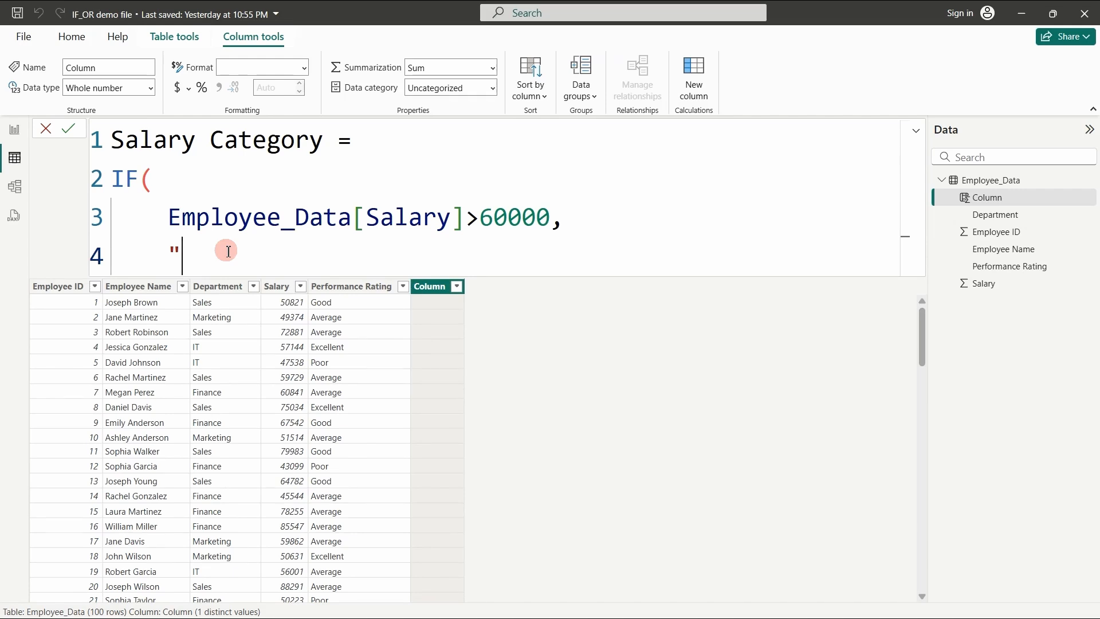
type("High")
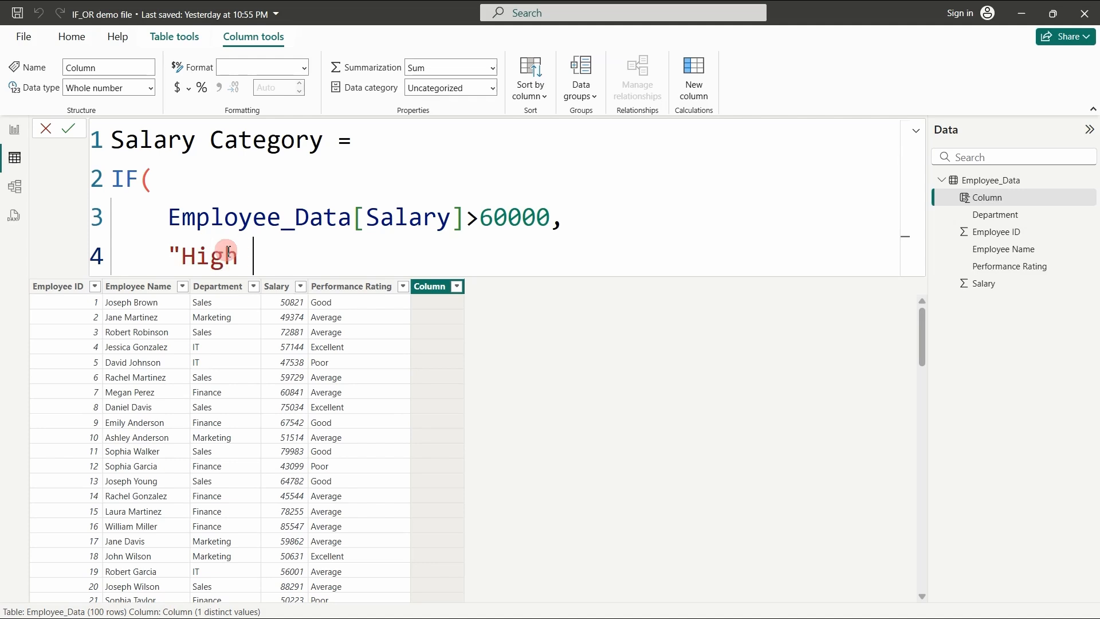
type(" Sala")
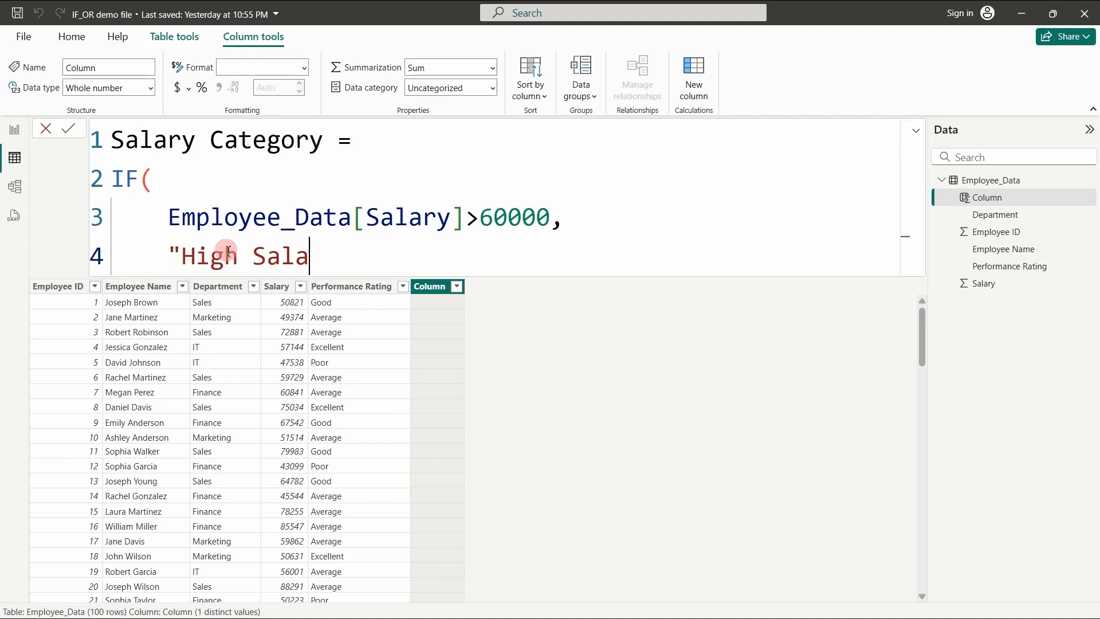
type("ry\",")
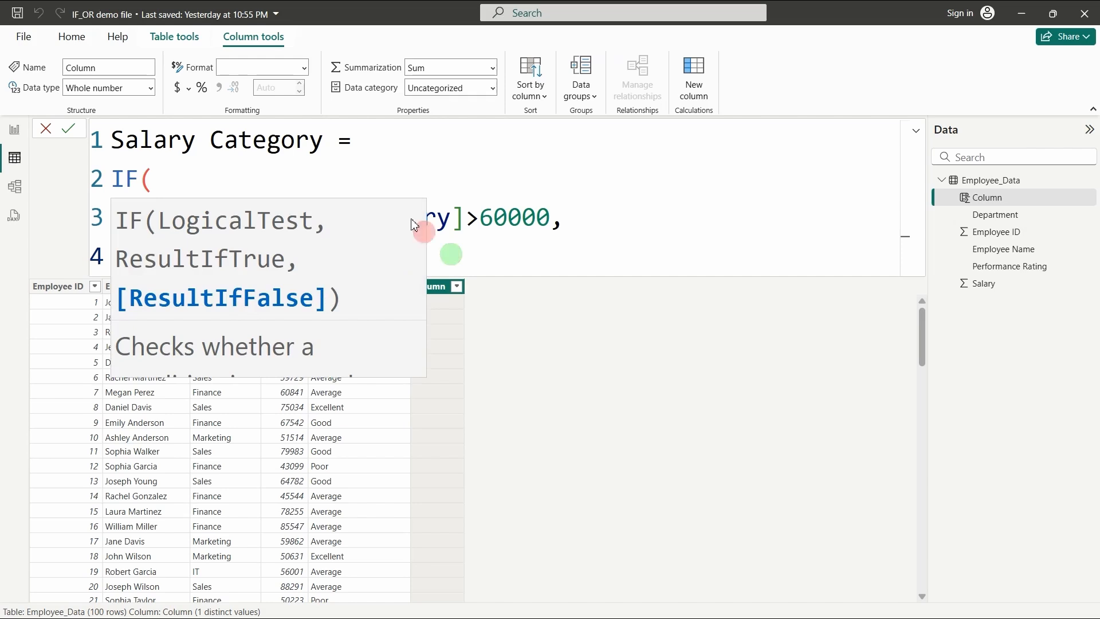
left_click(360, 162)
left_click(387, 257)
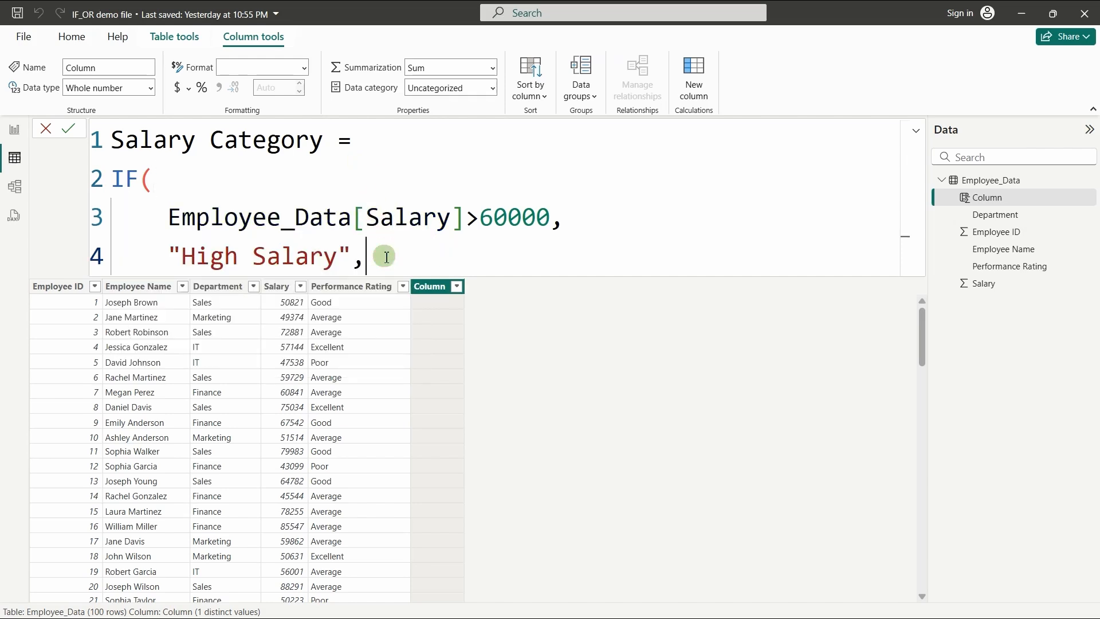
Enter "Low Salary" on a new line as the IF function's false result, close the parenthesis on its own line, and commit the formula
key("shift+Return")
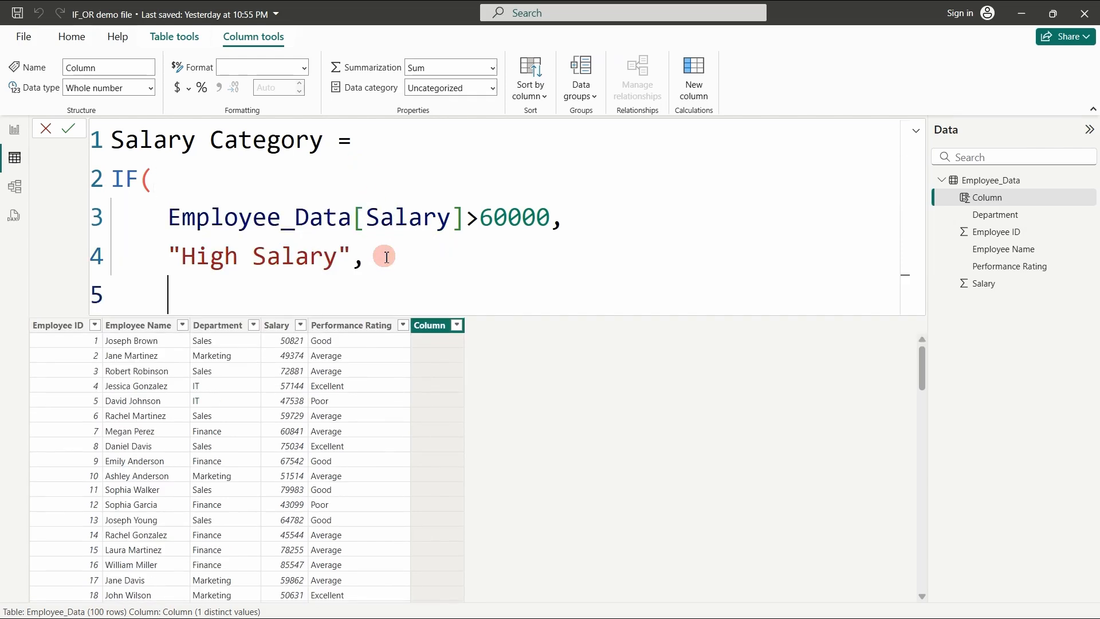
type("\"Low Sa")
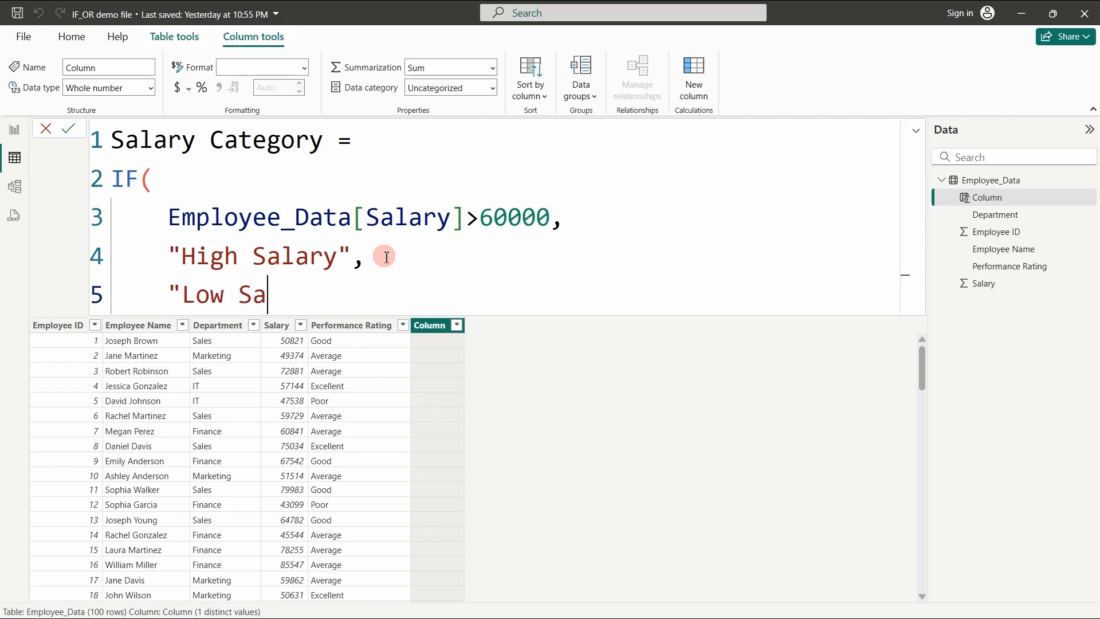
type("lary")
key("shift+Return")
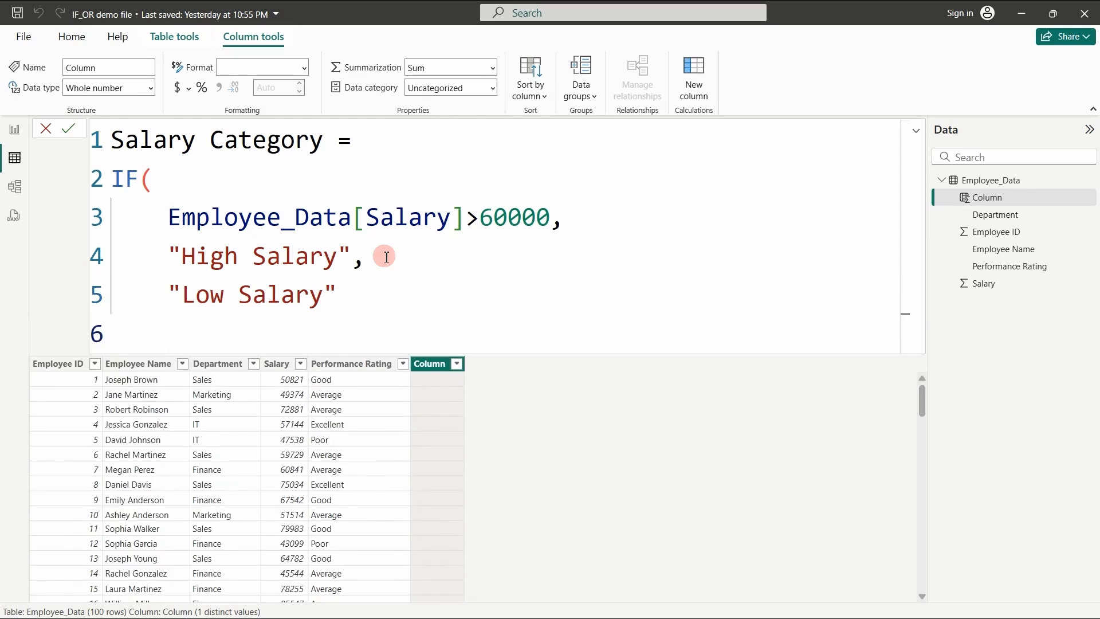
type(")")
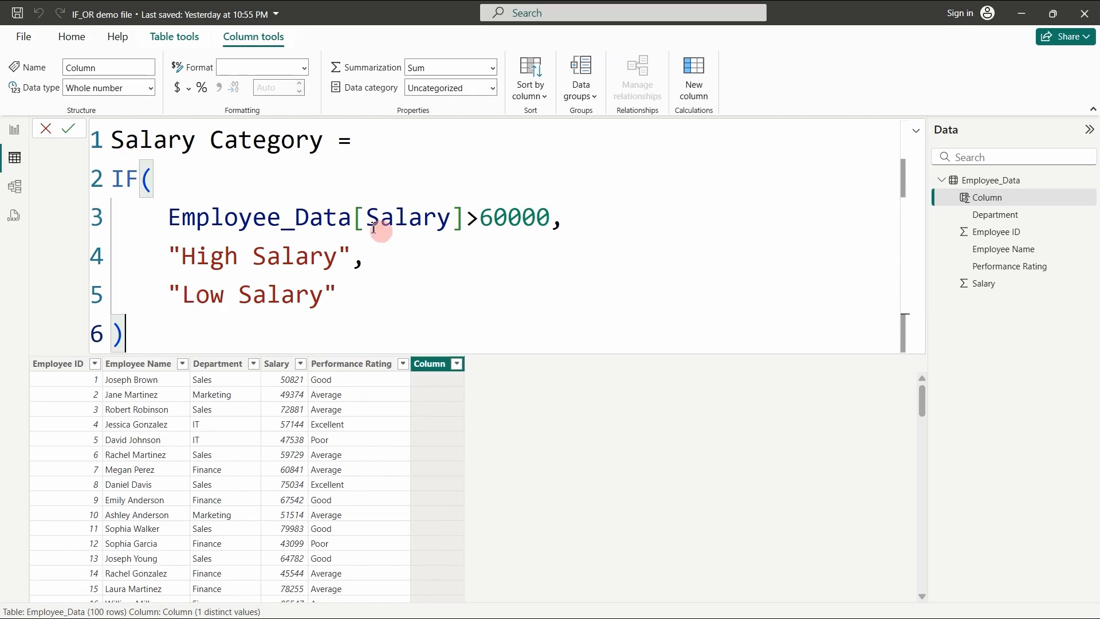
left_click(72, 131)
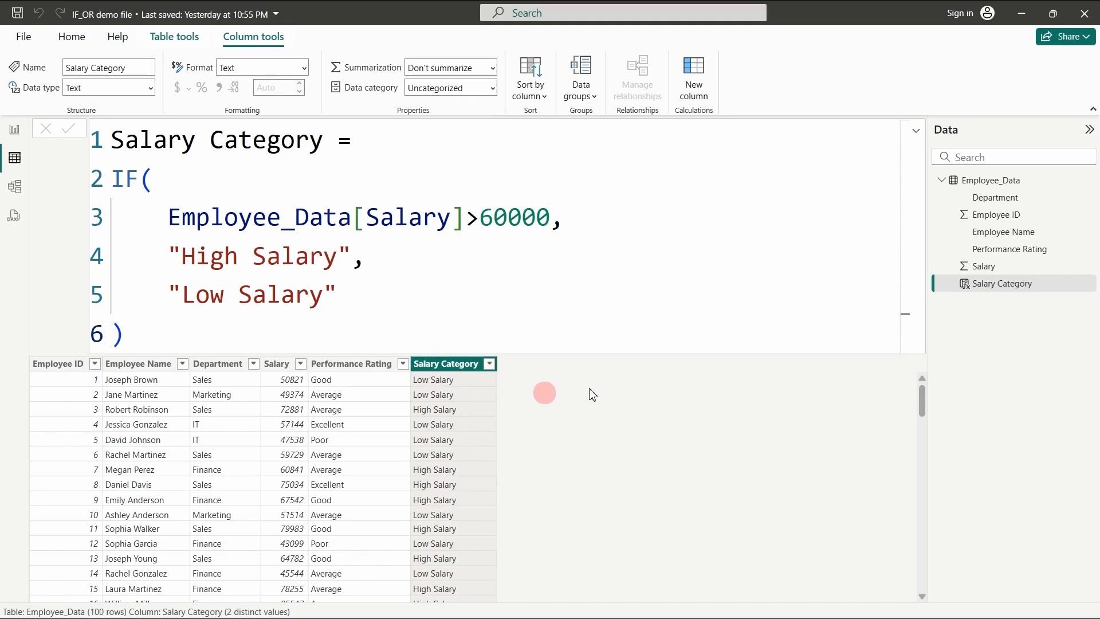
Compare the Salary and Salary Category values in the Employee_Data table against the column's IF formula
left_click(1022, 184)
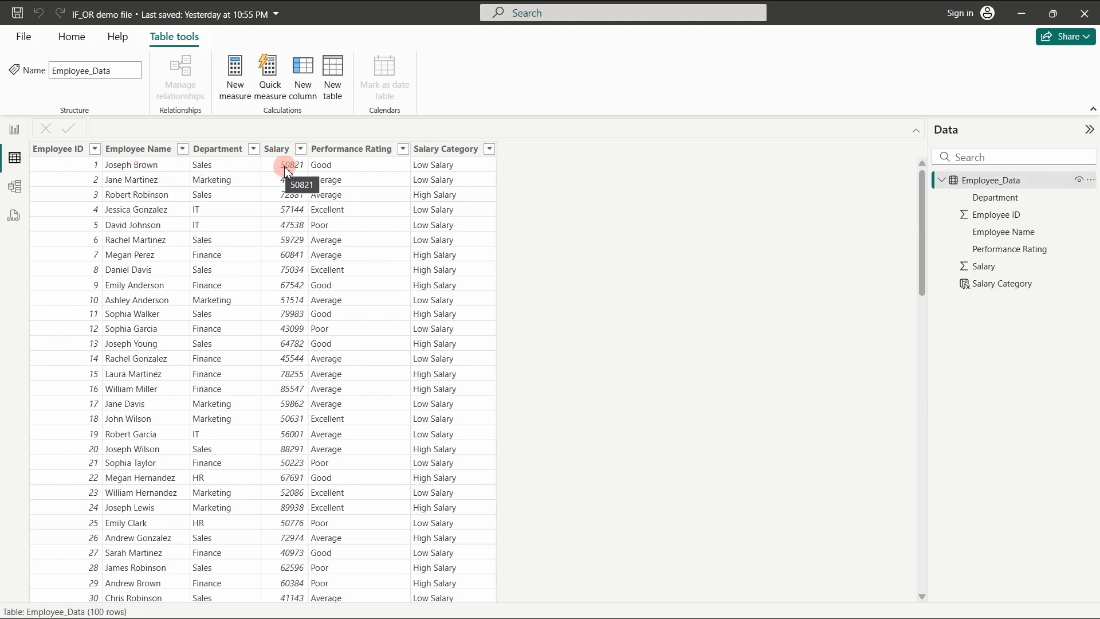
left_click(435, 174)
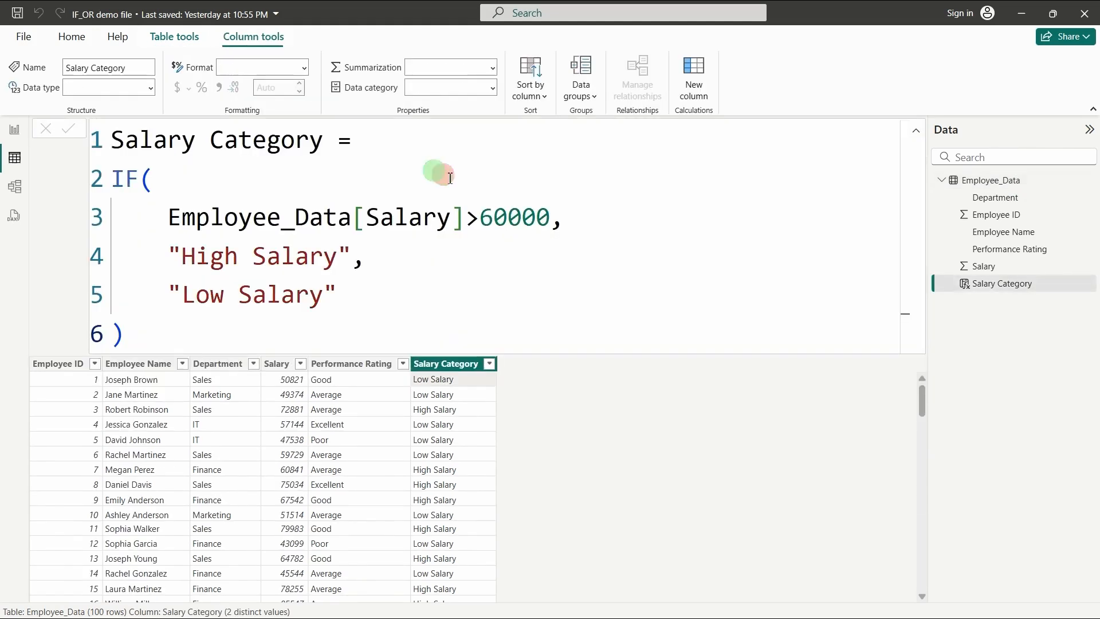
left_click(1014, 180)
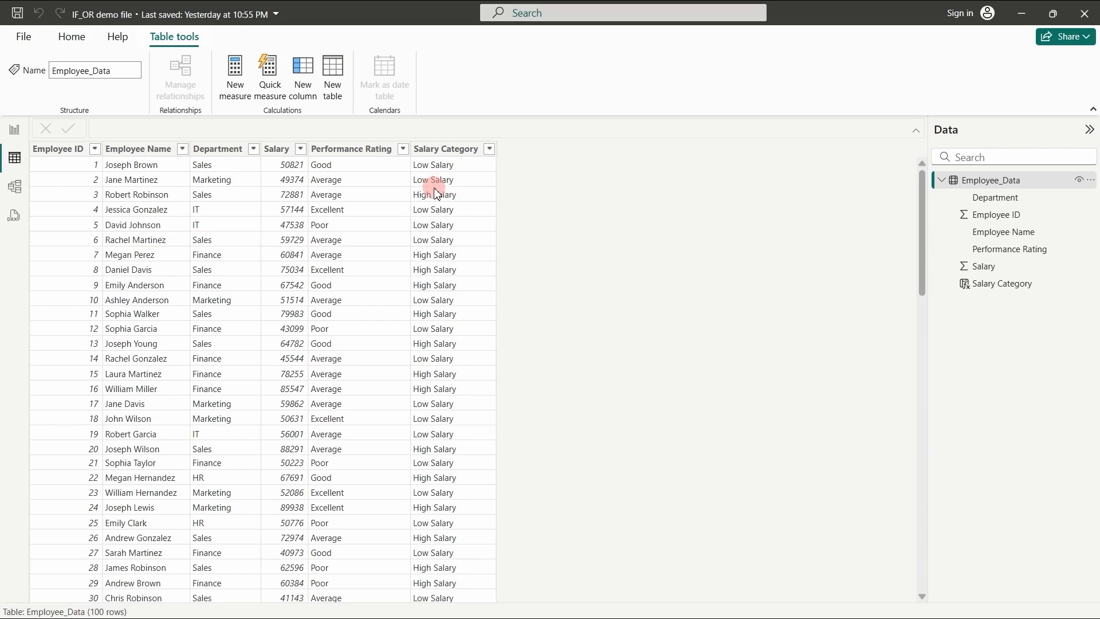
left_click(446, 390)
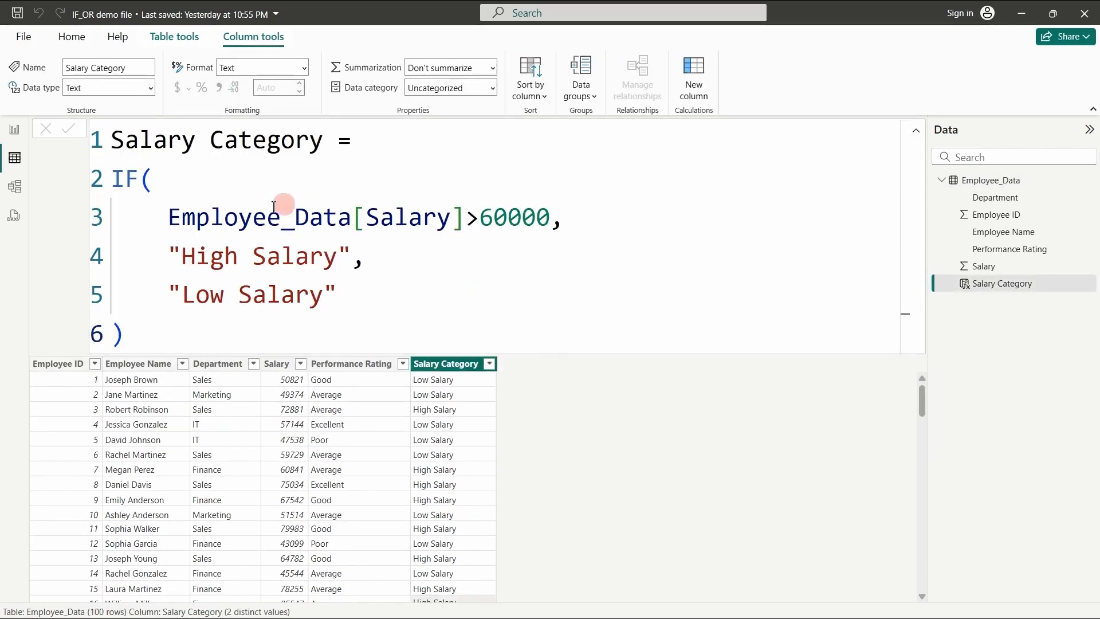
Add another calculated column to the Employee_Data table and name it Bonus Eligibility in its formula
left_click(1039, 182)
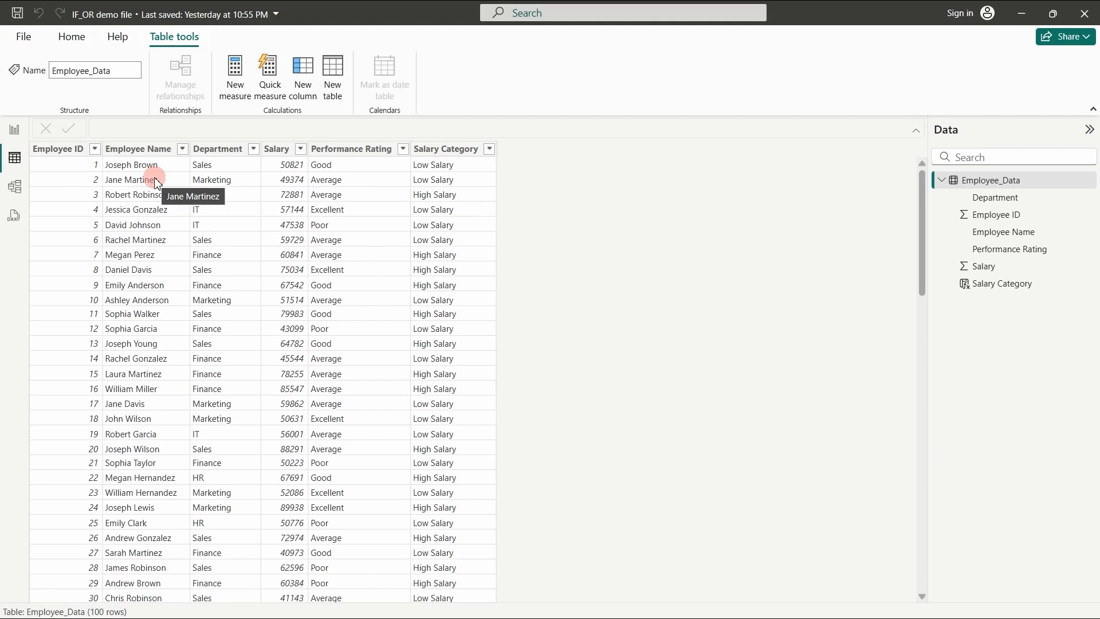
left_click(308, 90)
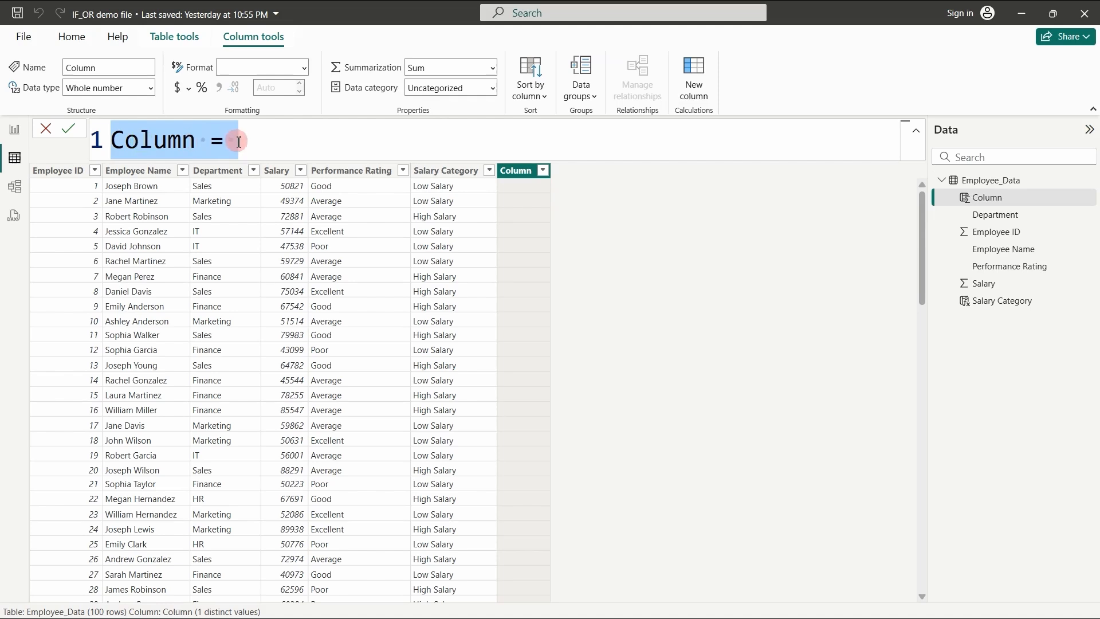
key("Left")
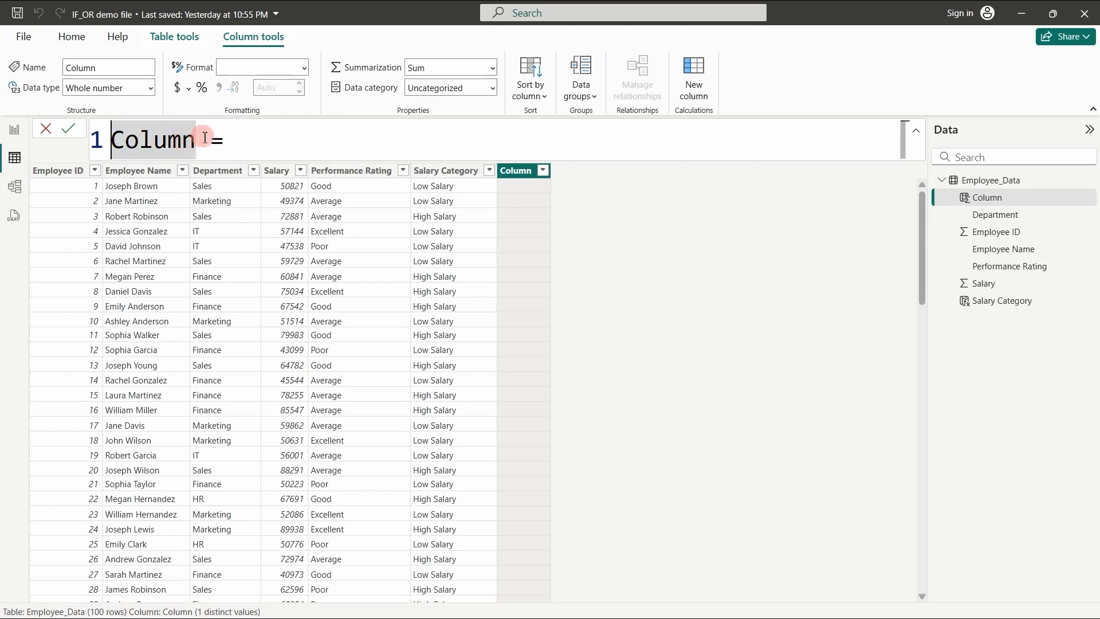
key("BackSpace")
key("BackSpace")
key("BackSpace")
key("BackSpace")
key("BackSpace")
key("BackSpace")
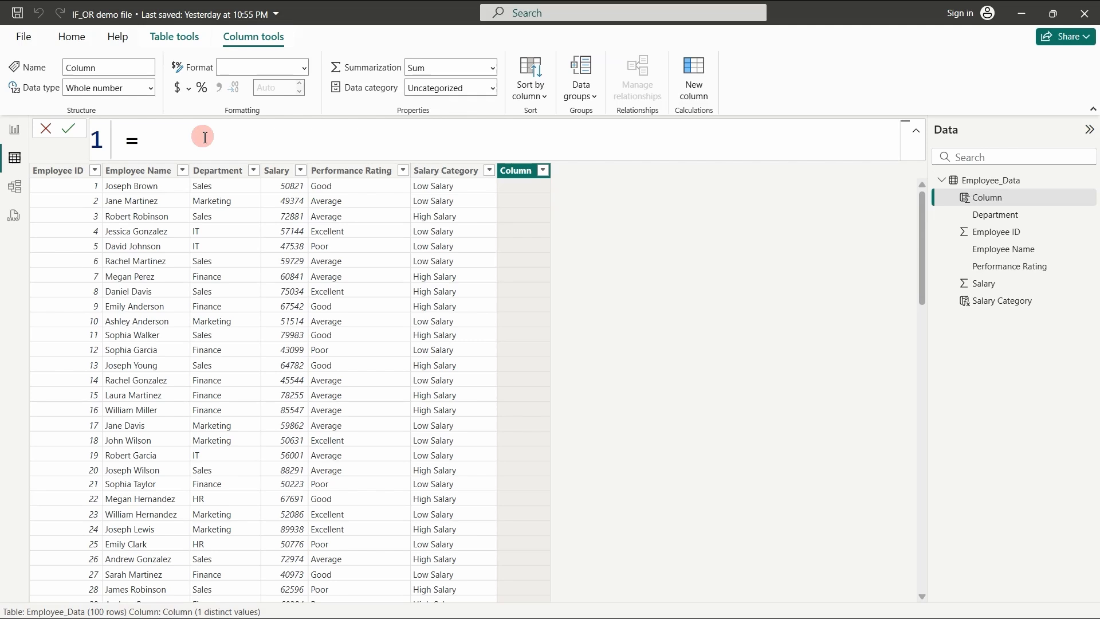
type("Bonu")
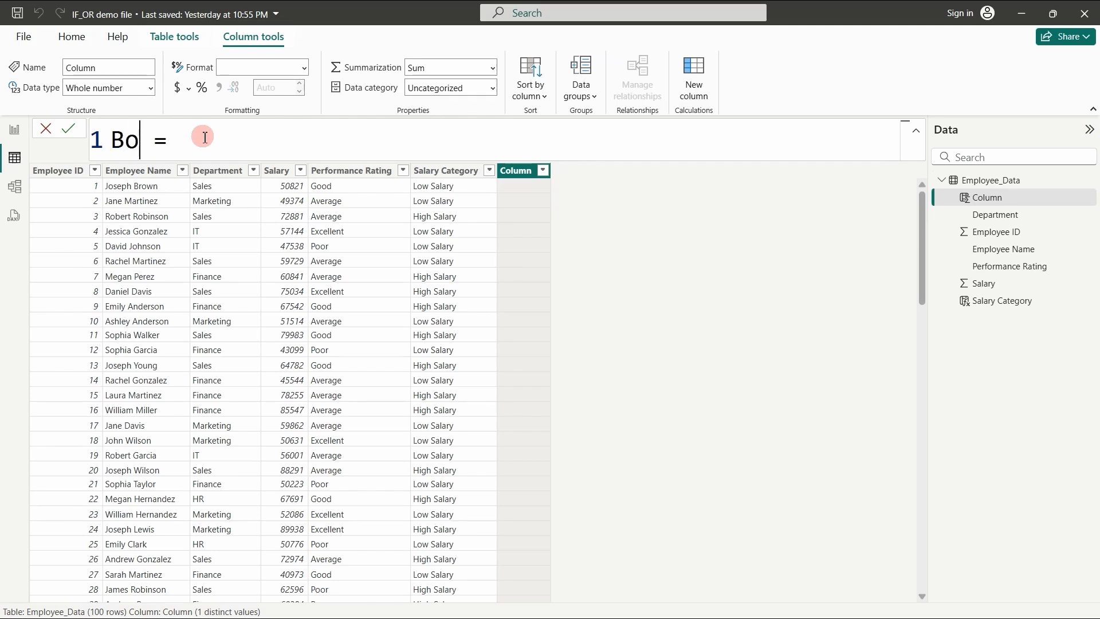
type("s ")
type("E")
type("ligibil")
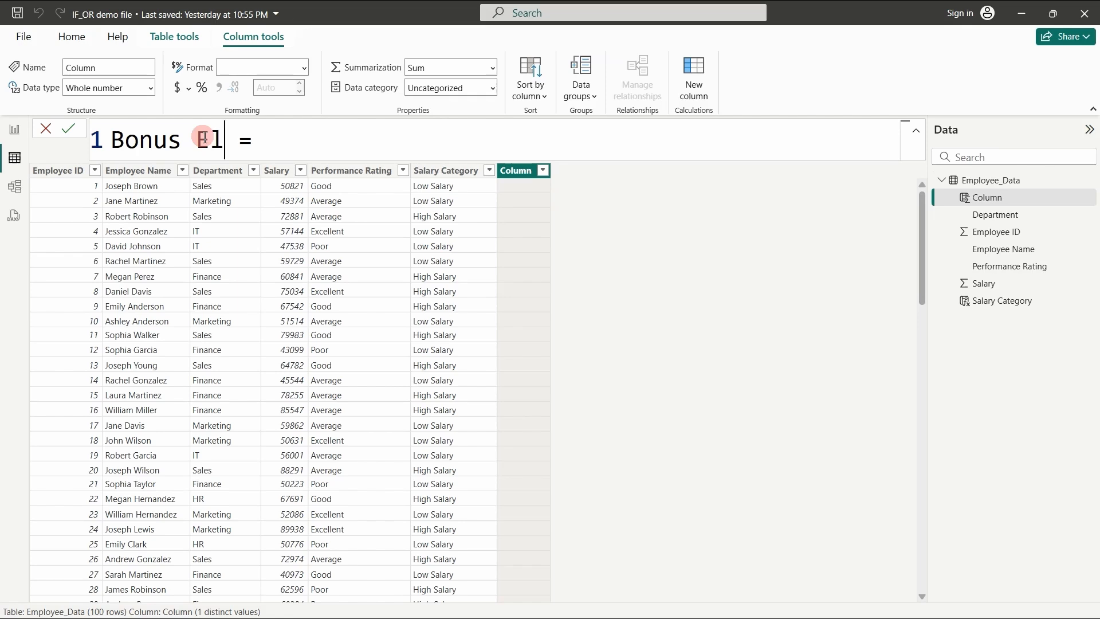
type("ity")
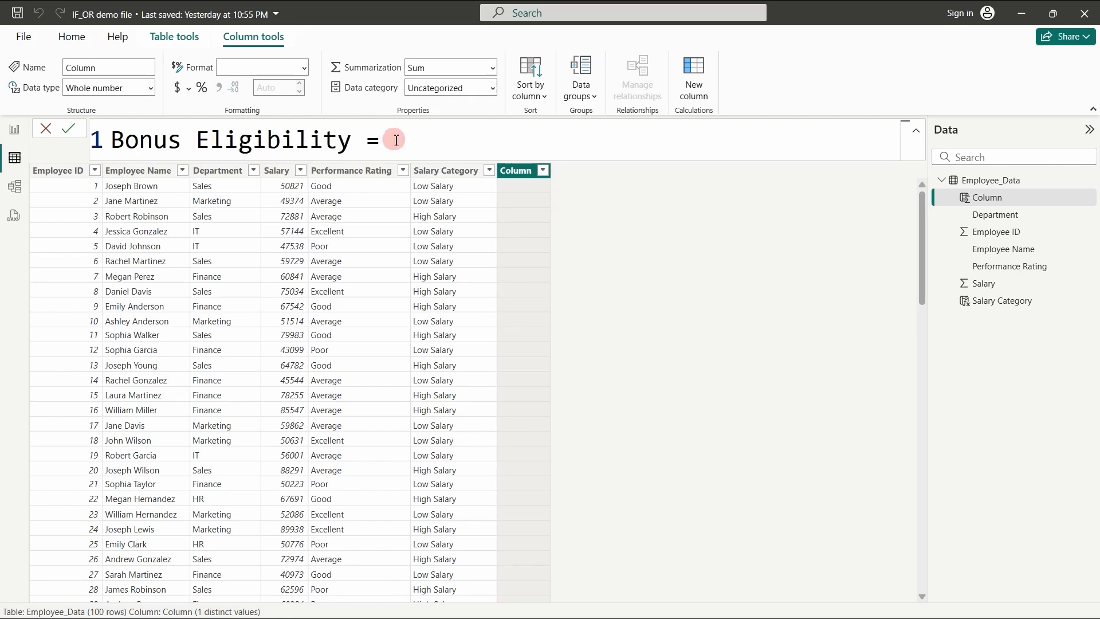
Begin the Bonus Eligibility formula with an OR function on its own line, review its description, and start its arguments on the following line
key("shift+Return")
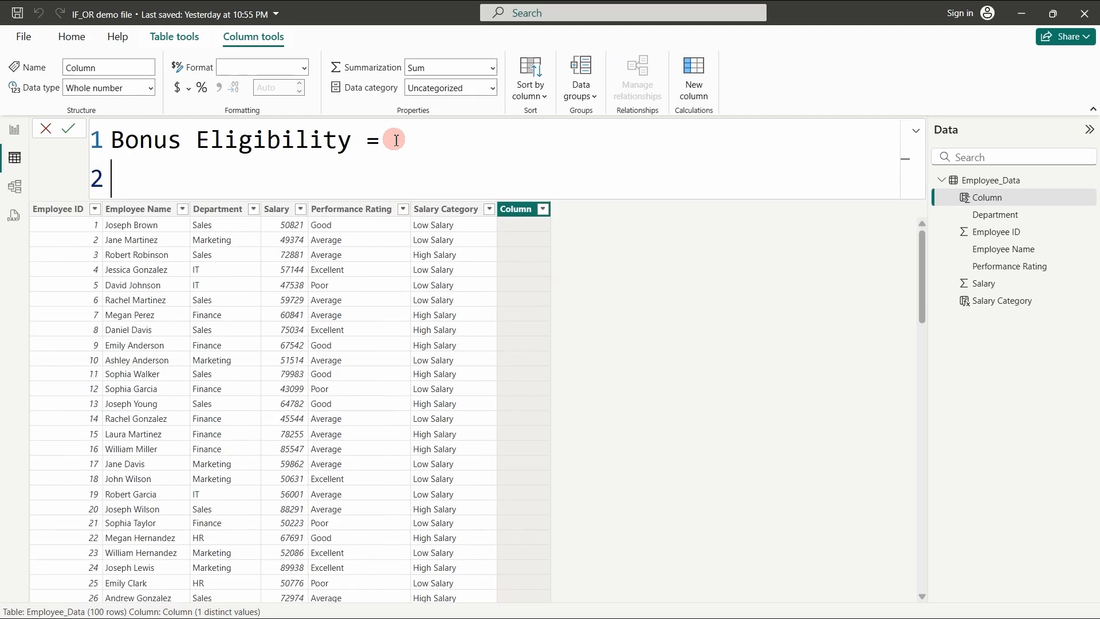
type("or")
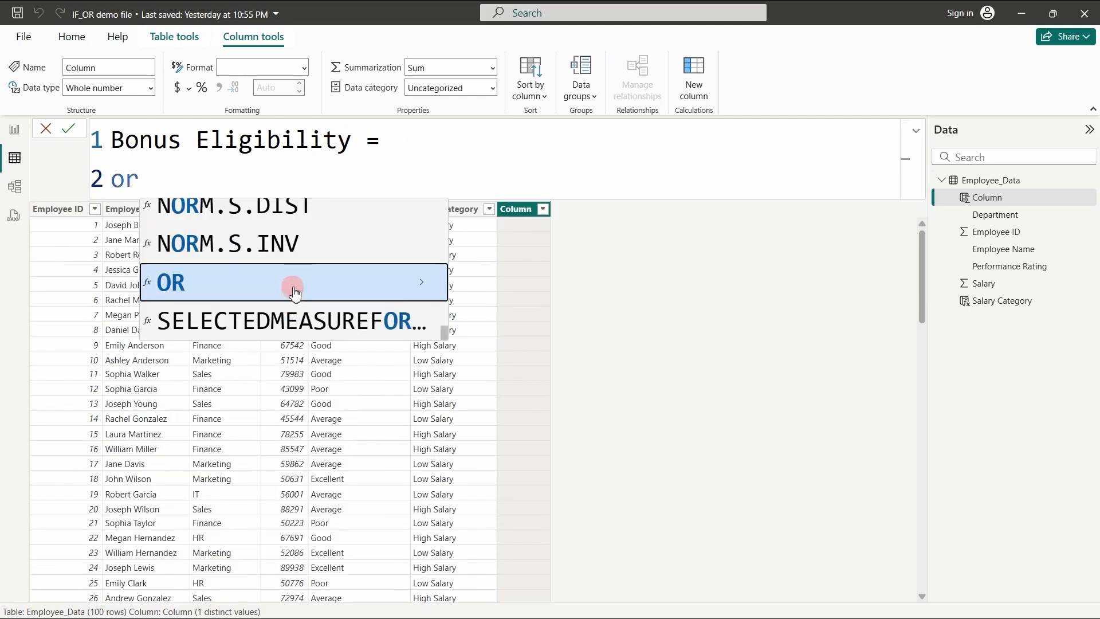
left_click(289, 284)
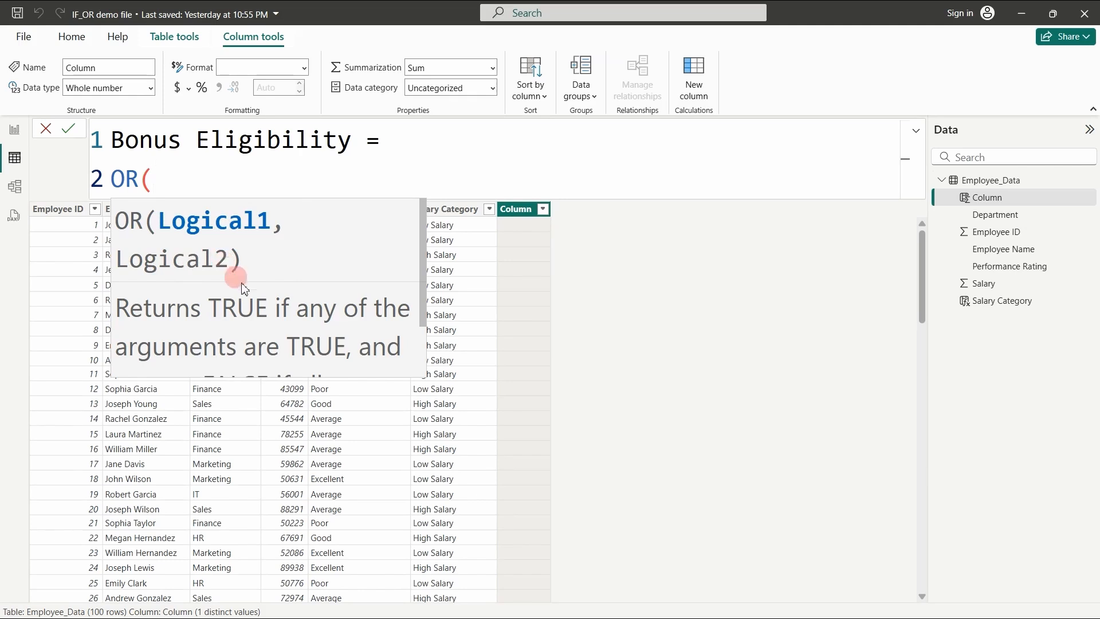
left_click_drag(424, 285, 423, 315)
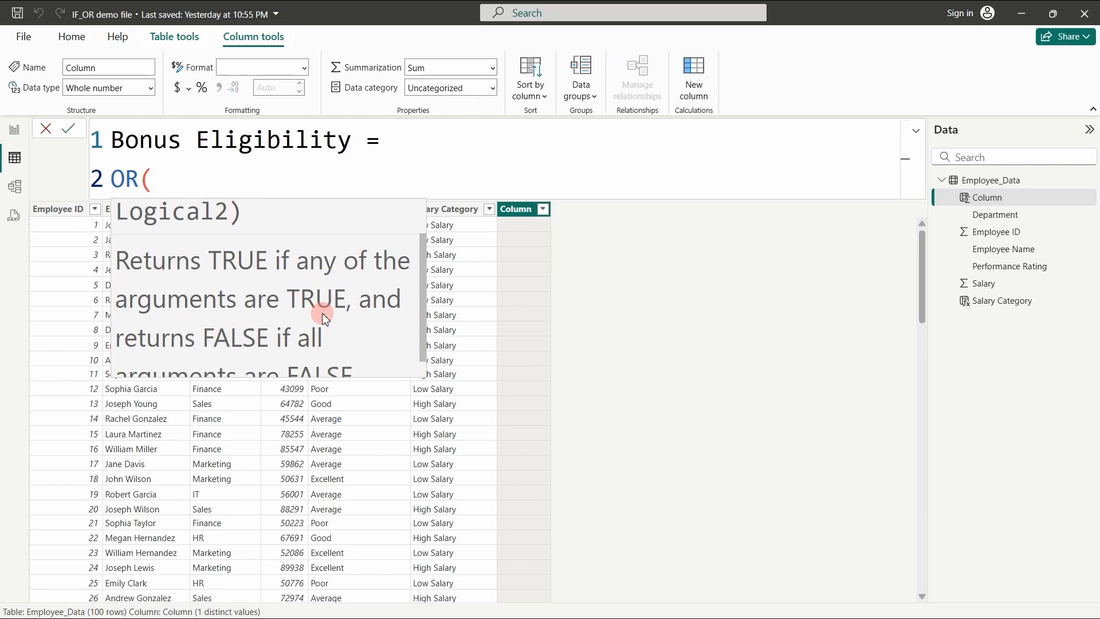
left_click_drag(423, 310, 426, 364)
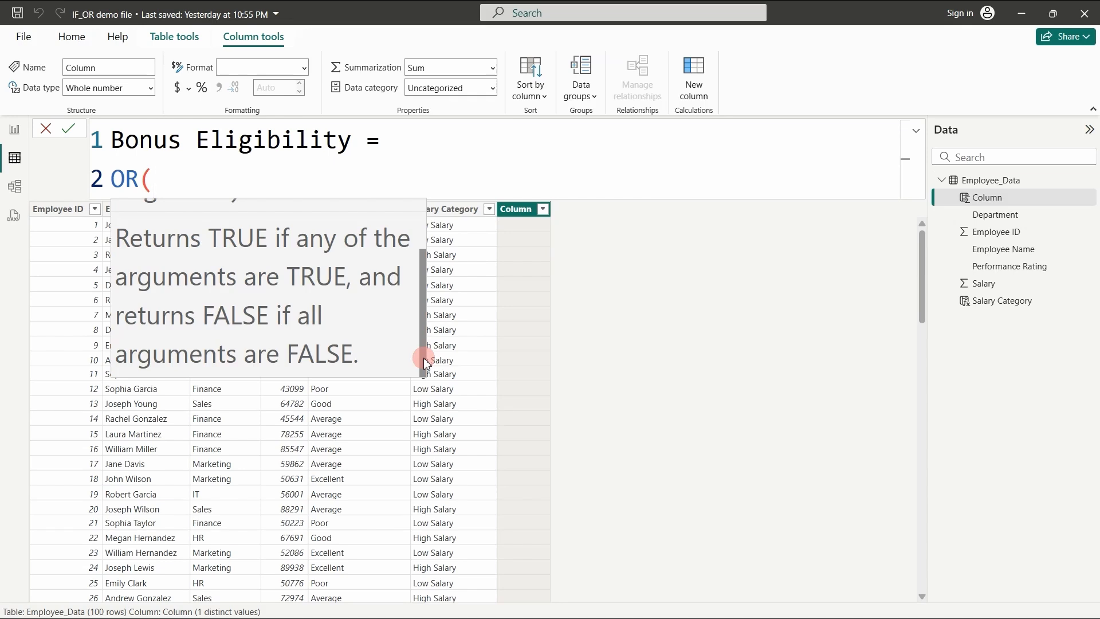
left_click(179, 176)
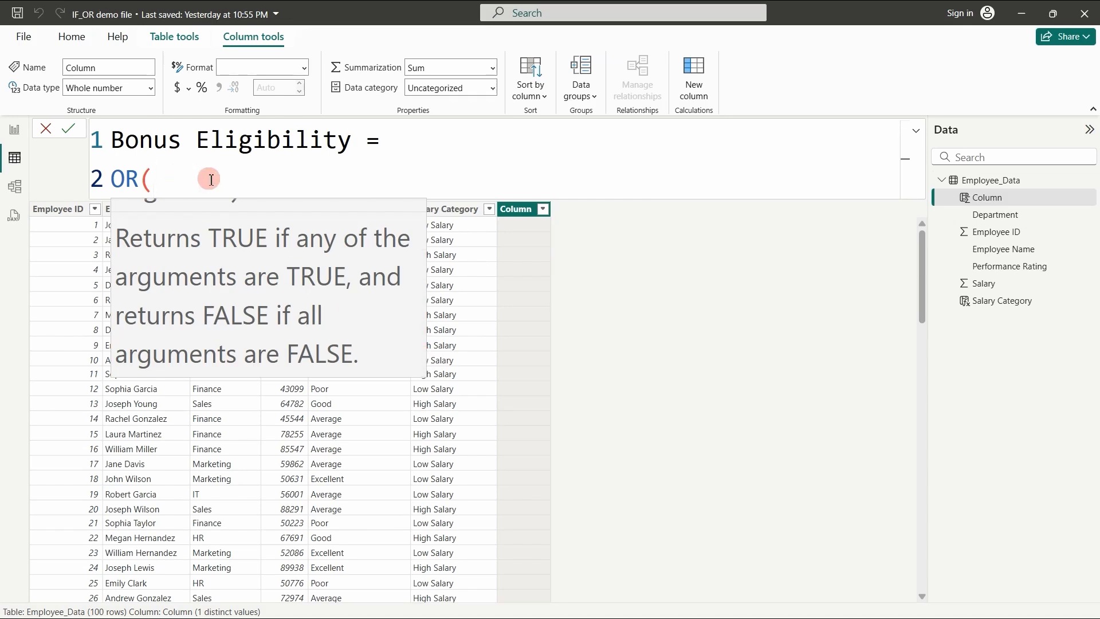
key("shift+Return")
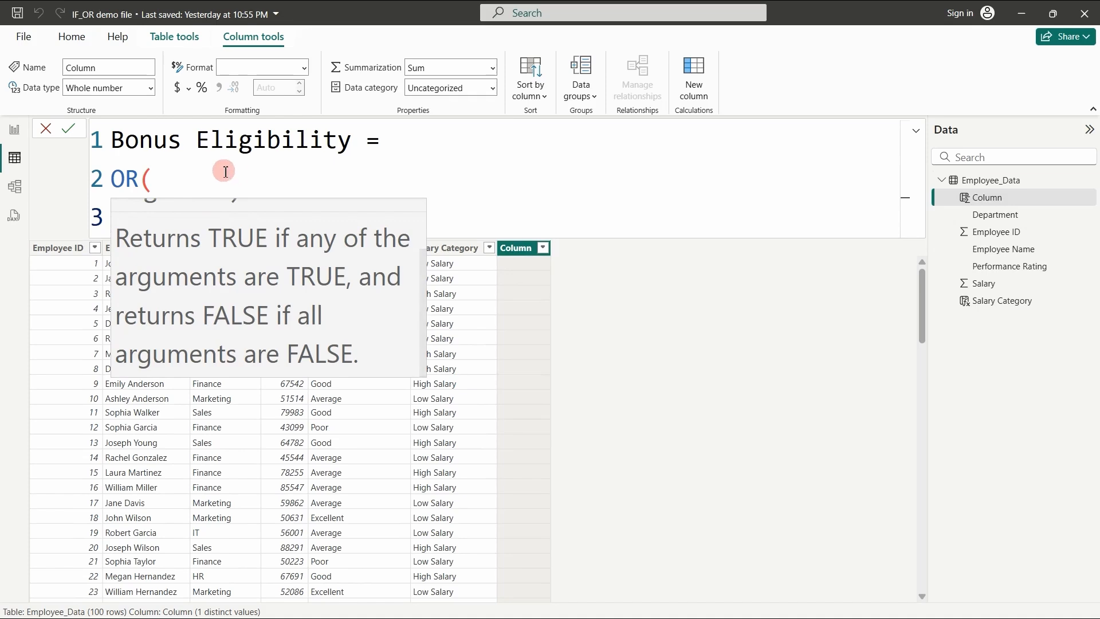
left_click(215, 176)
left_click(177, 209)
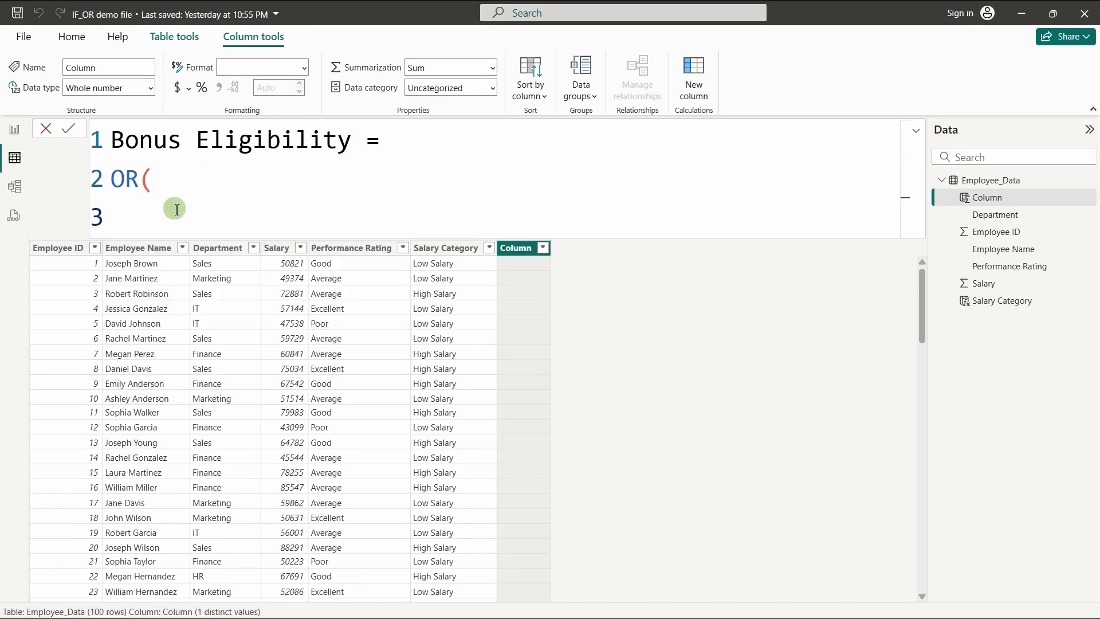
Enter Employee_Data[Department]="IT" as the first condition of the OR function, followed by a comma
type("em[")
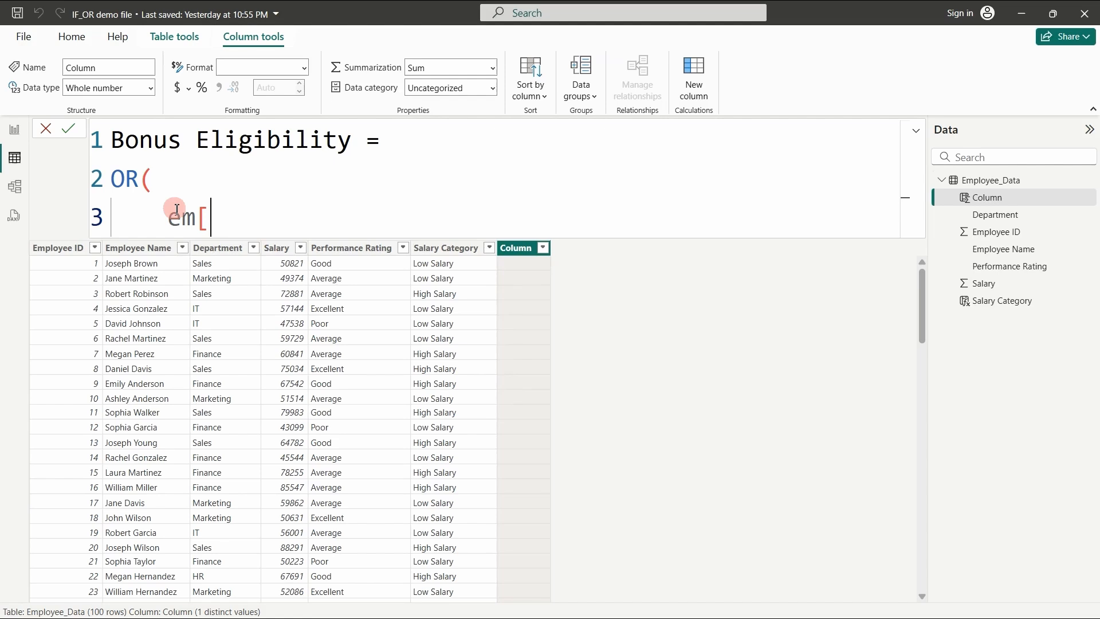
key("BackSpace")
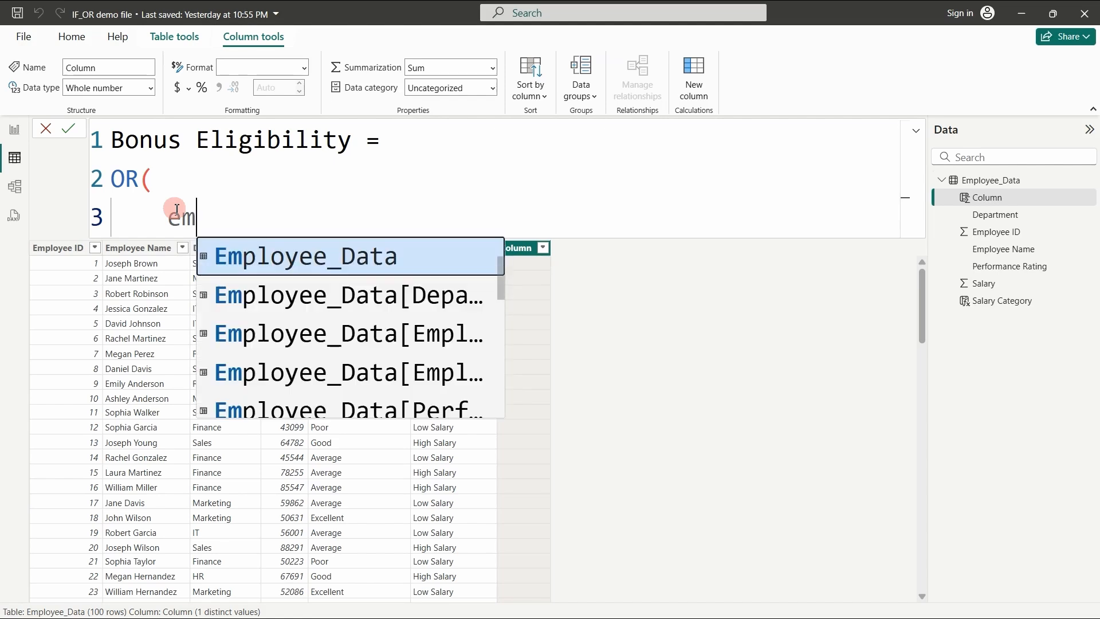
left_click(290, 255)
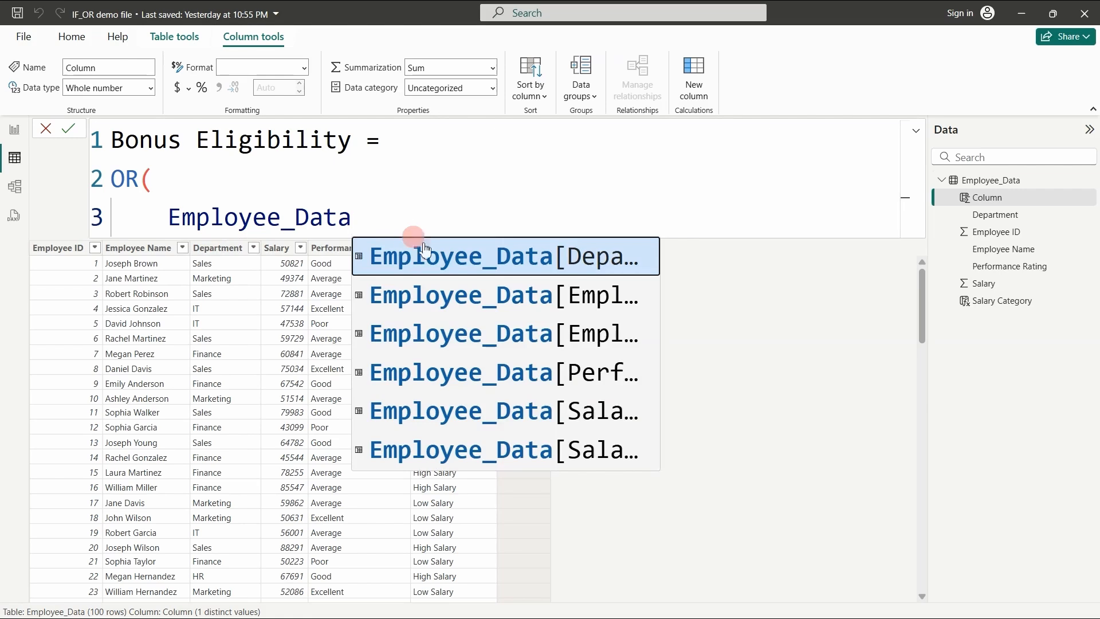
left_click(467, 263)
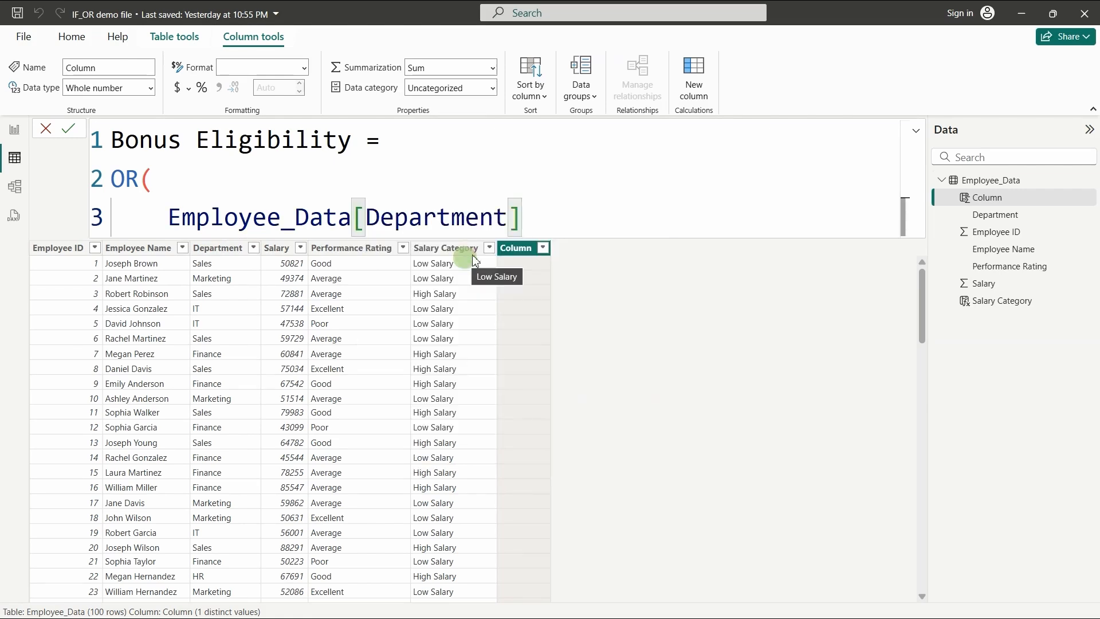
type("=\"IT")
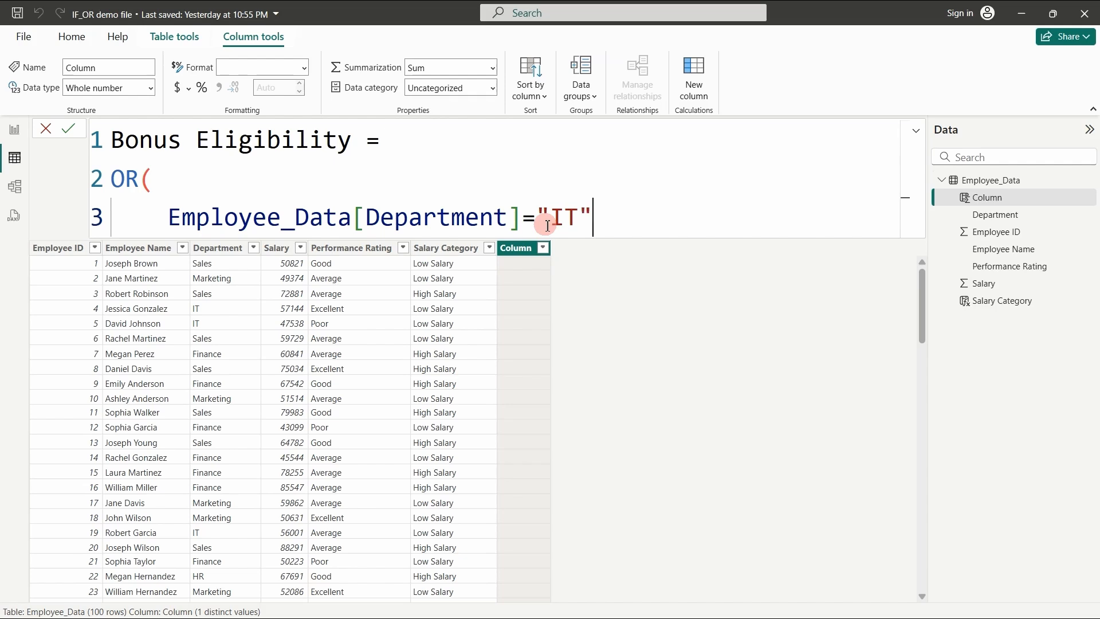
type(",")
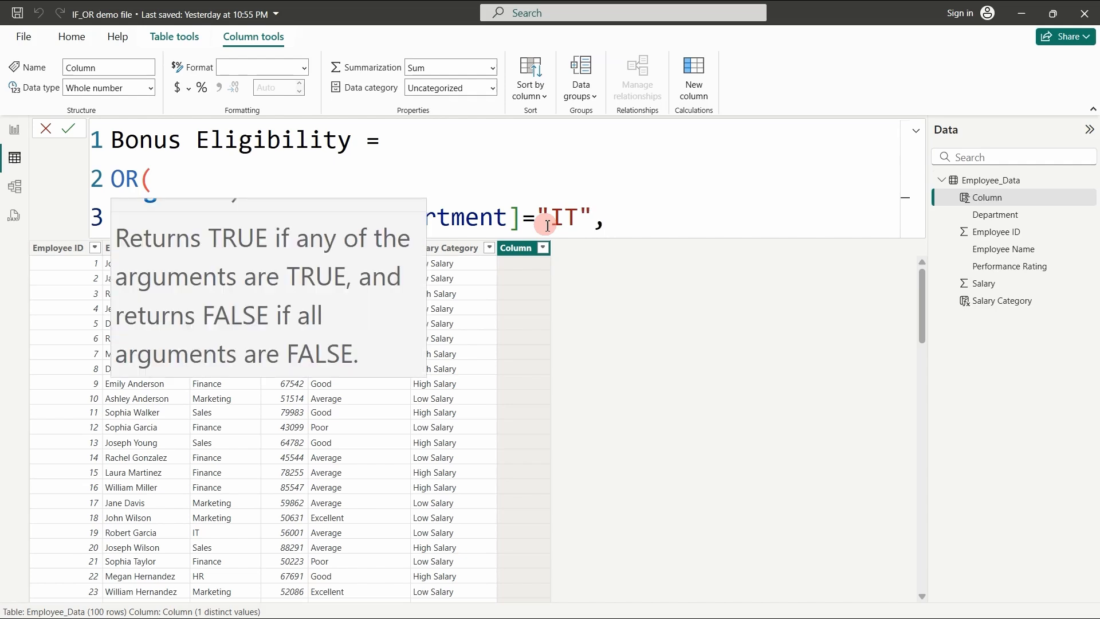
Start a new line in the OR function and insert Employee_Data[Salary Category] as the second condition's column reference
key("shift+Return")
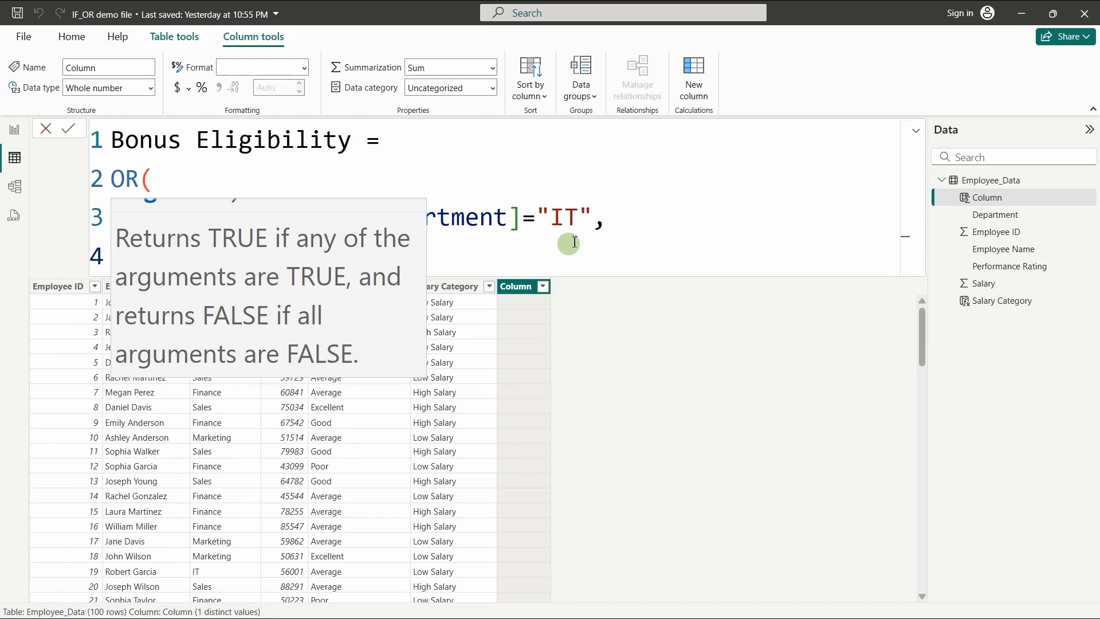
left_click(625, 211)
left_click(188, 258)
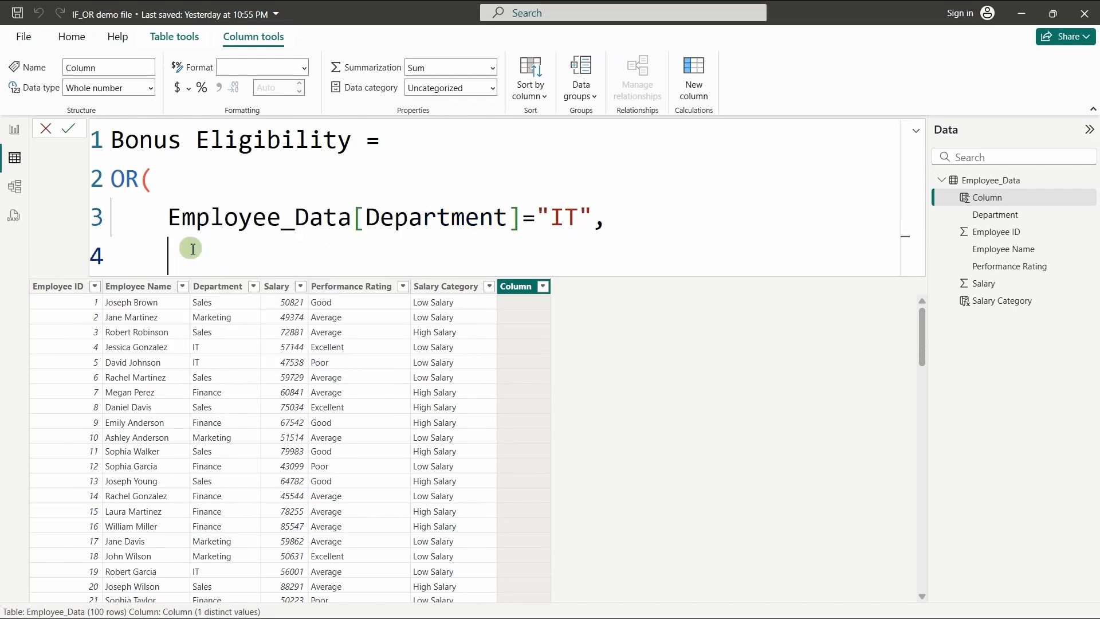
type("em")
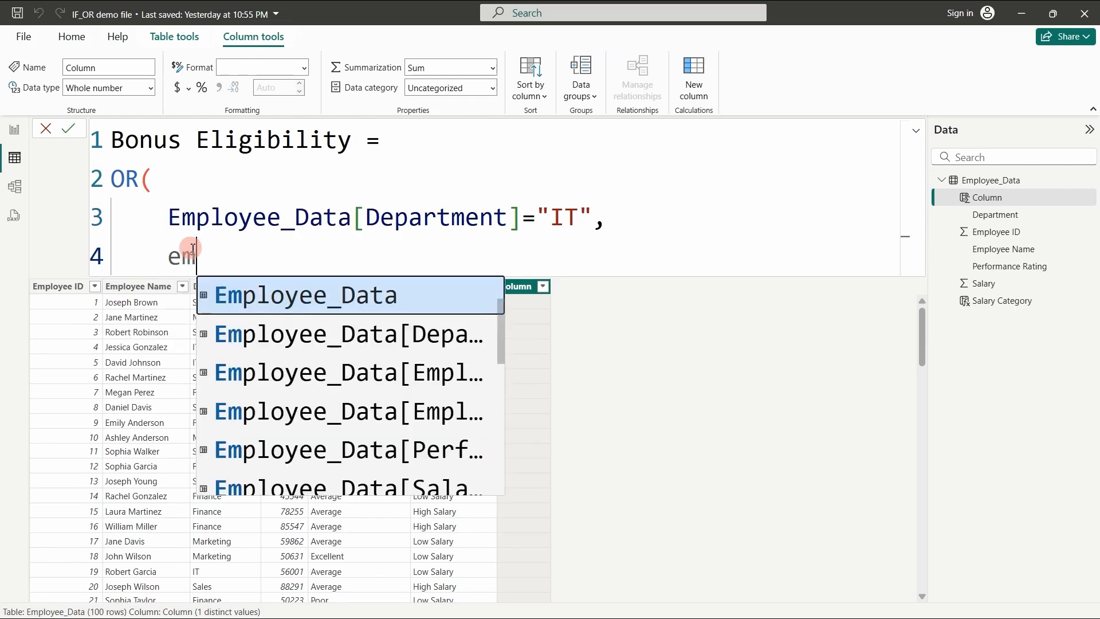
type("ployee")
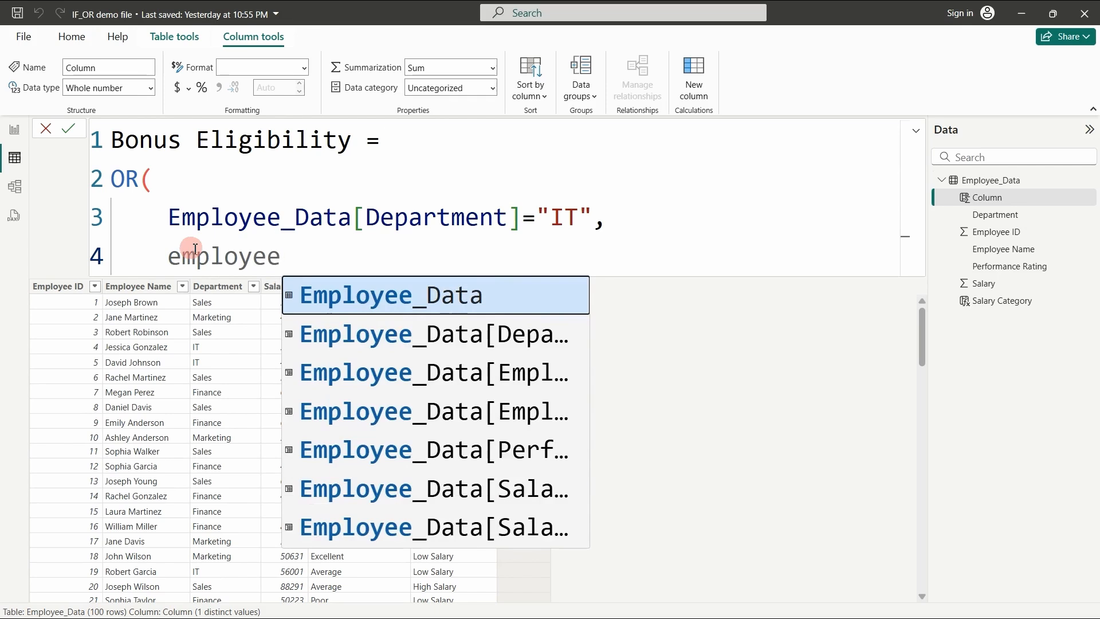
left_click(383, 295)
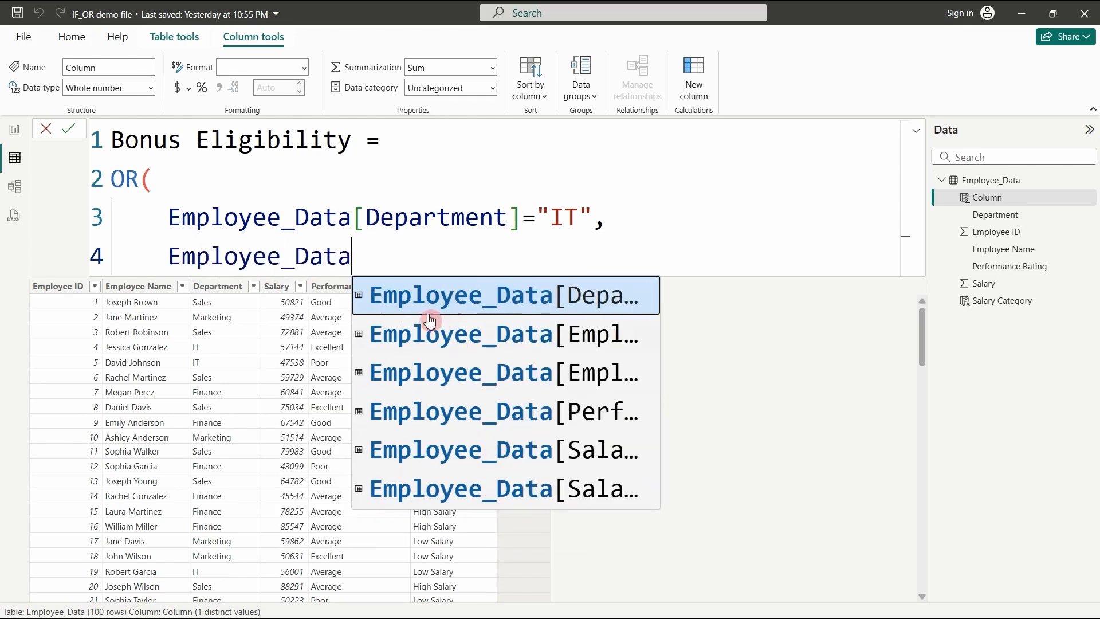
left_click(492, 457)
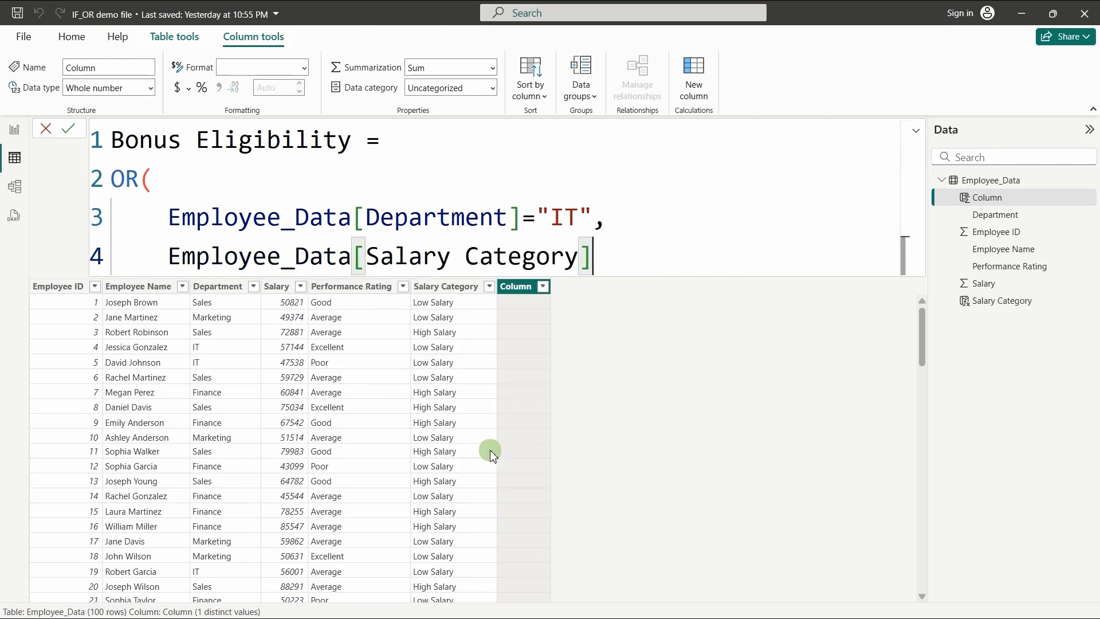
Change the second condition's column reference to Employee_Data[Salary]
double_click(585, 258)
key("BackSpace")
key("BackSpace")
key("BackSpace")
key("BackSpace")
key("BackSpace")
key("BackSpace")
key("BackSpace")
key("BackSpace")
key("BackSpace")
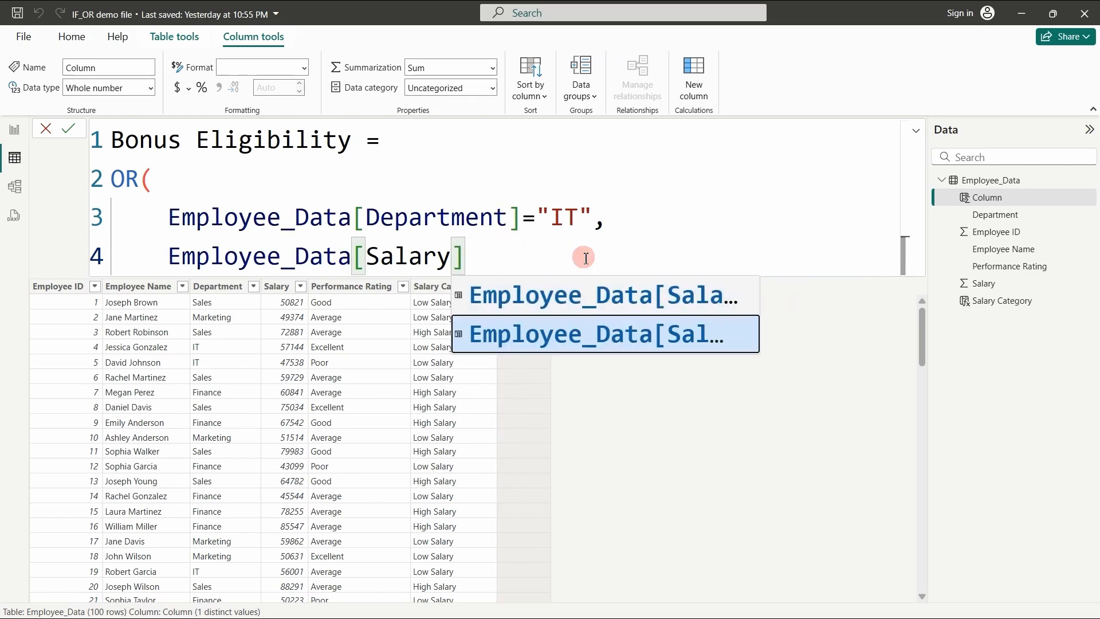
left_click(579, 325)
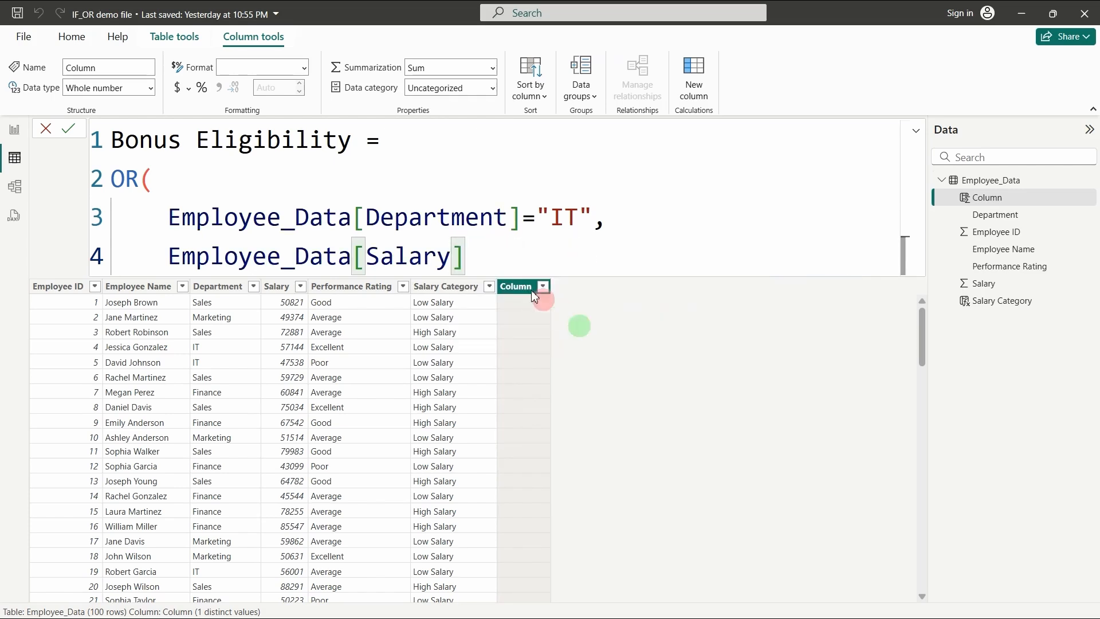
Complete the salary condition with >70000, close the OR function on its own line, and commit the Bonus Eligibility formula
left_click(486, 248)
left_click(486, 255)
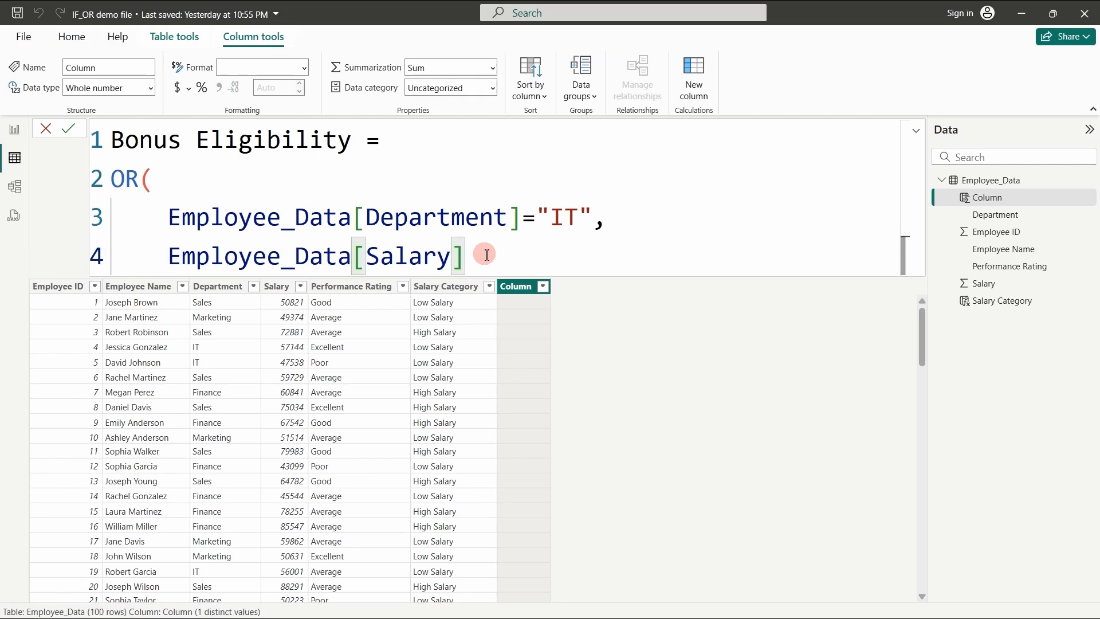
type(">")
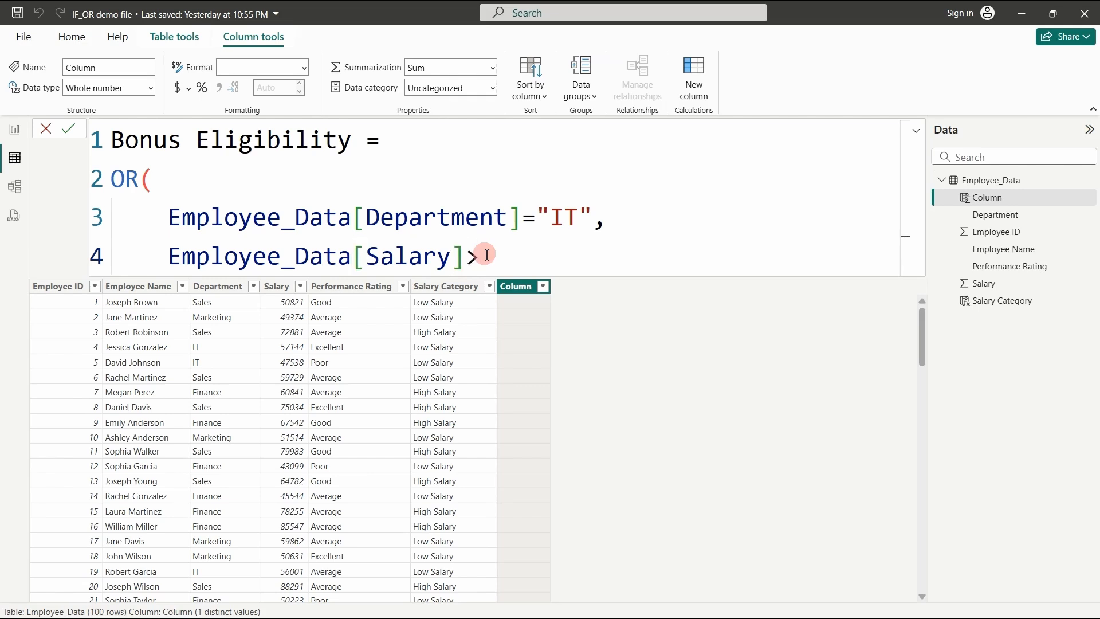
type("70000")
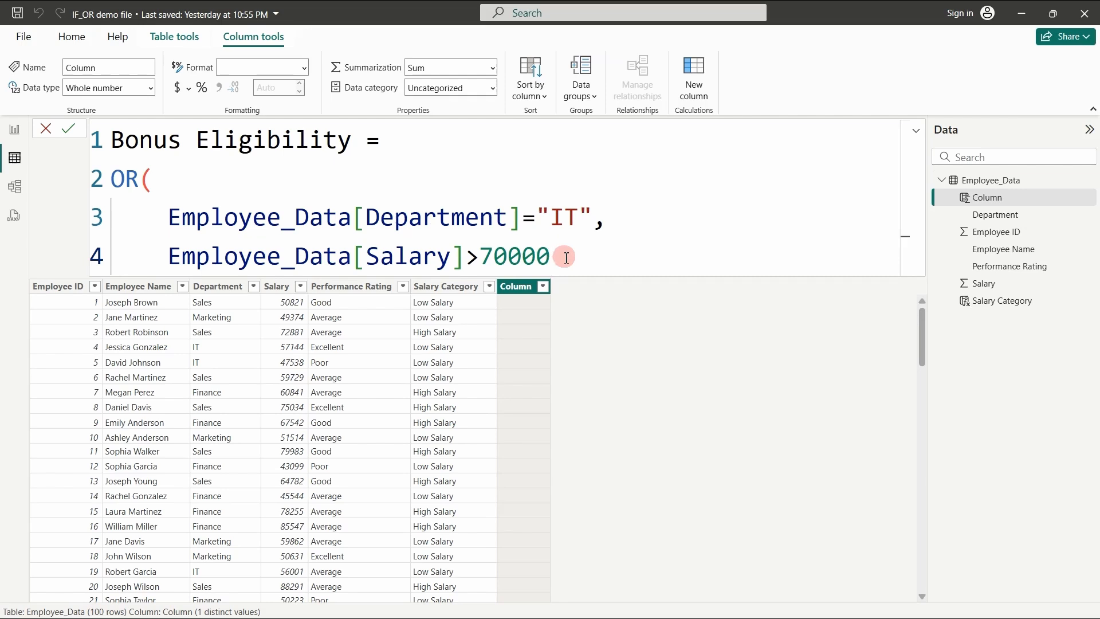
key("shift+Return")
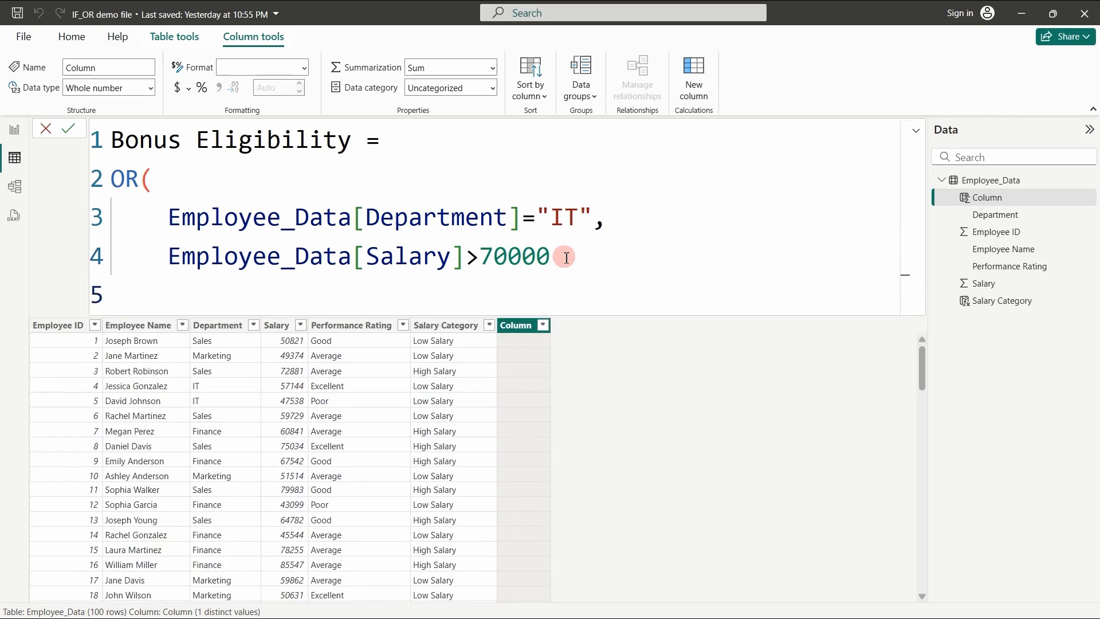
type(")")
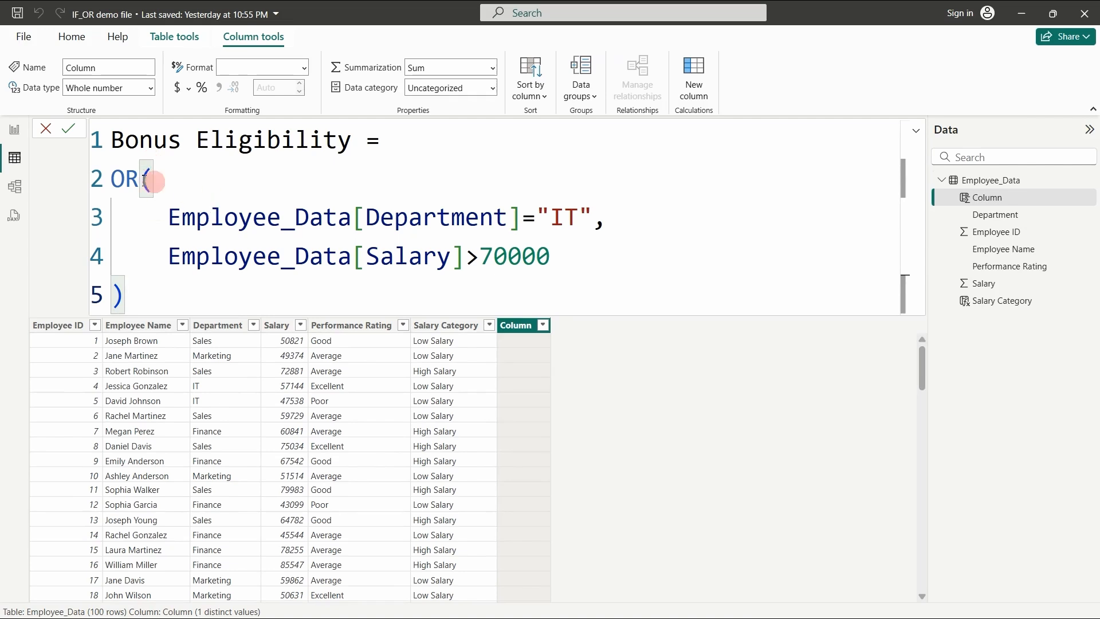
left_click(74, 134)
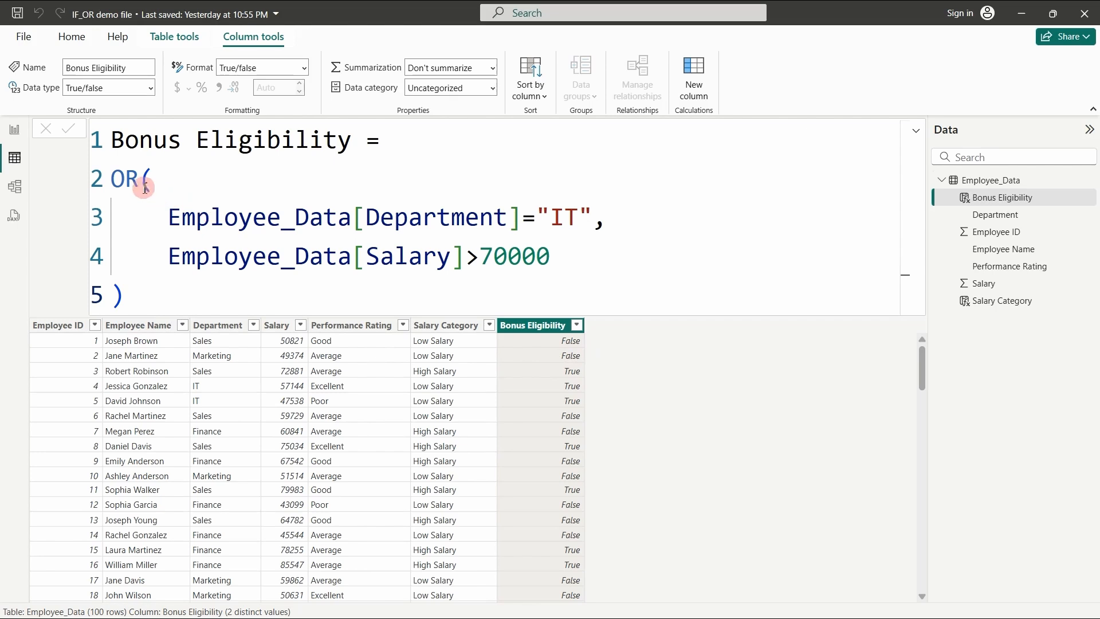
Insert an opening IF function on a new line above the OR function in the Bonus Eligibility formula
double_click(119, 178)
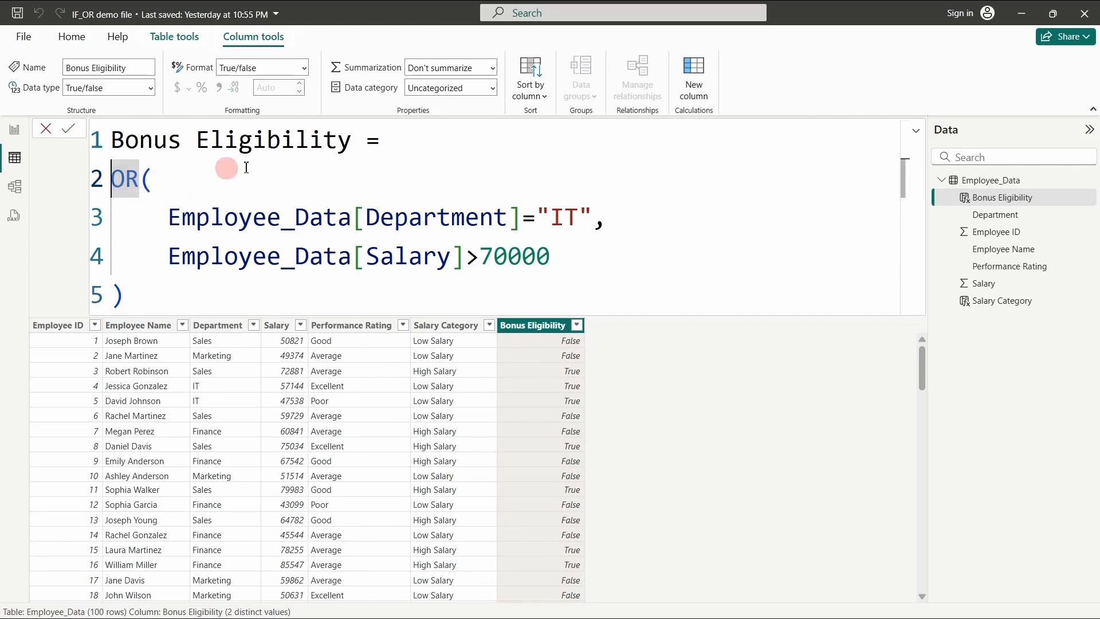
left_click(394, 143)
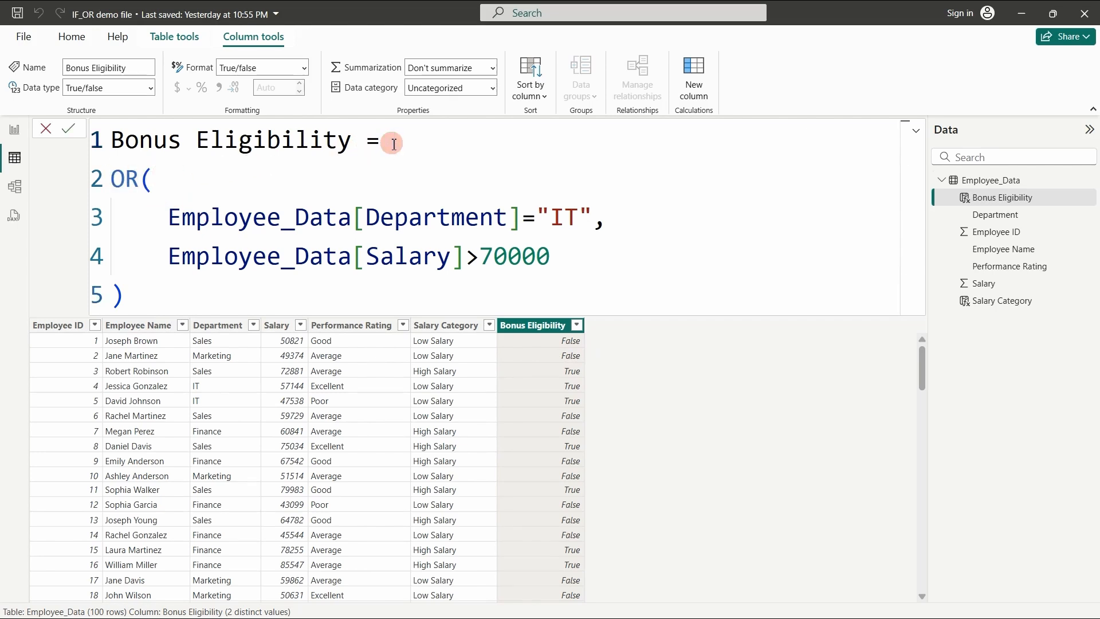
key("shift+Return")
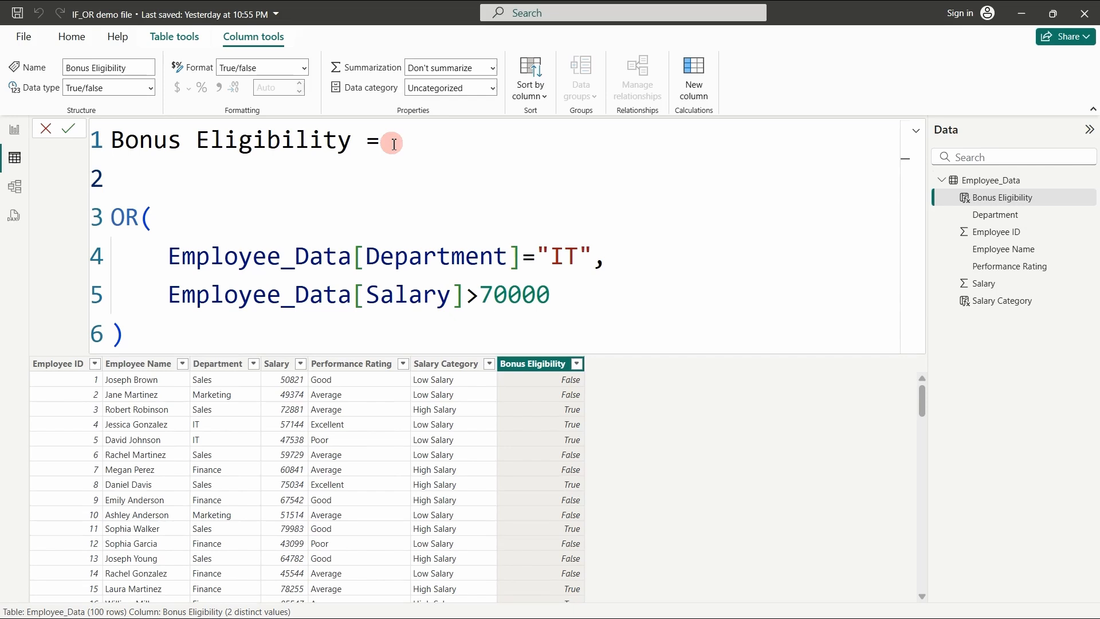
type("if")
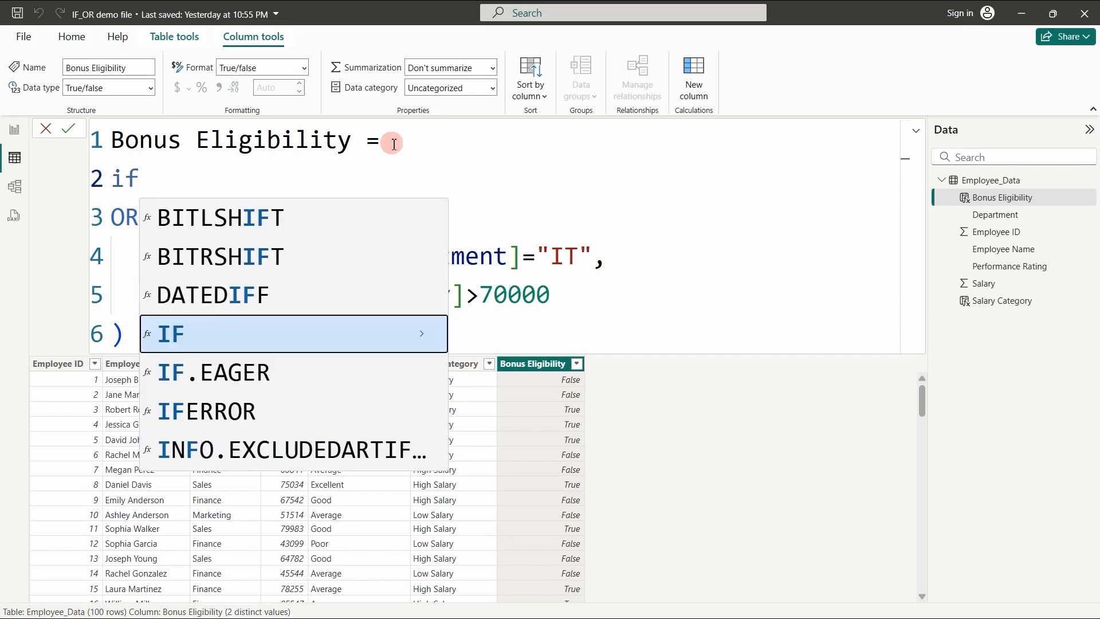
left_click(296, 334)
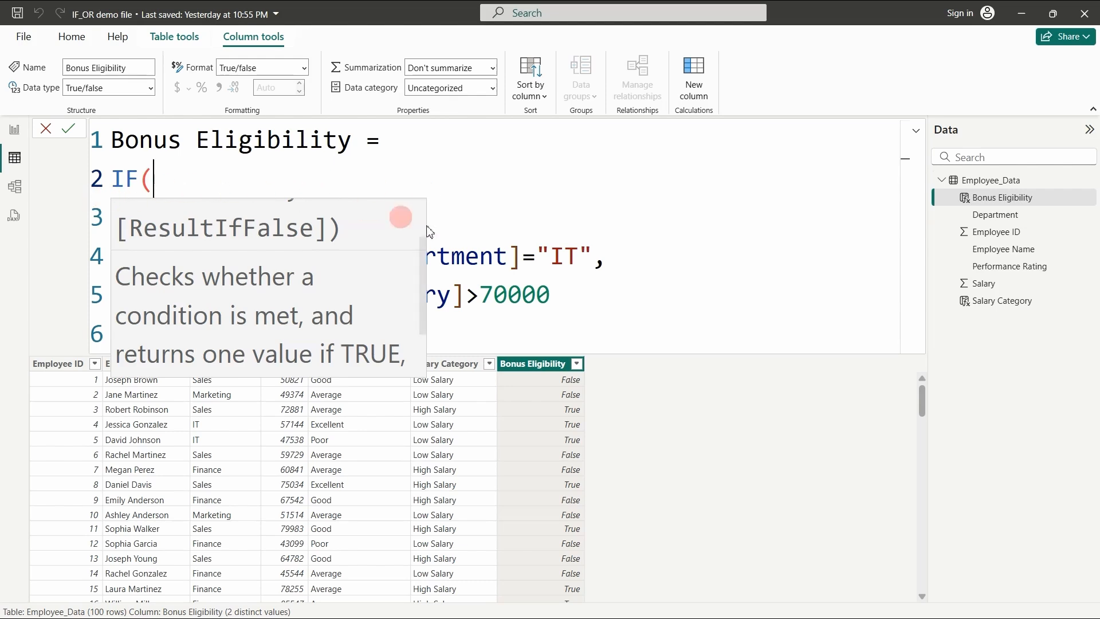
left_click(466, 243)
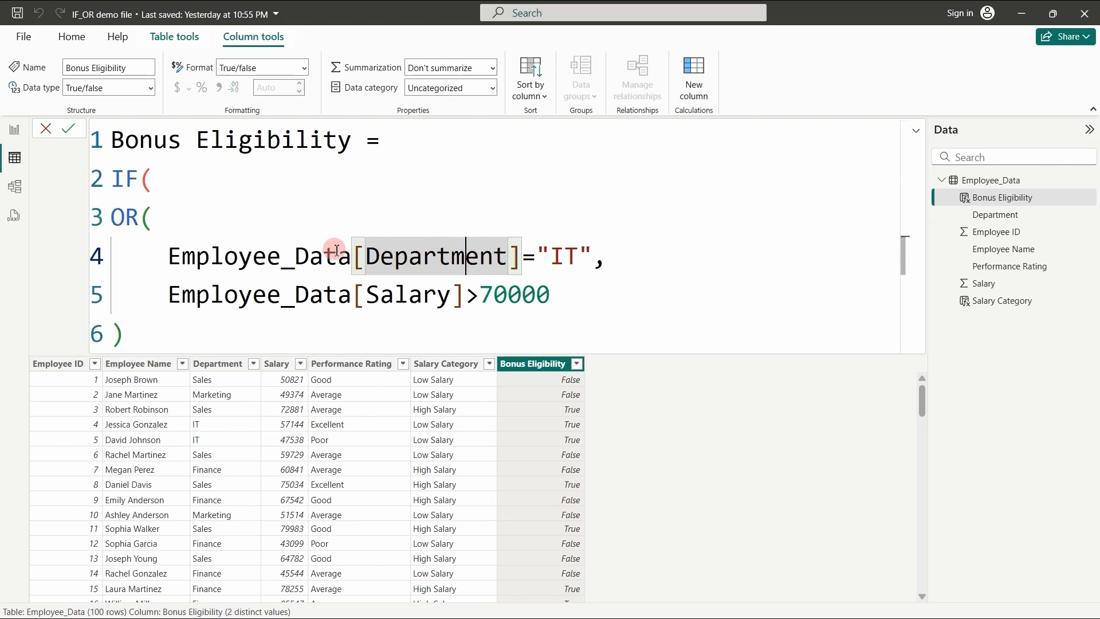
Add a comma after the >70000 condition and enter "Eligible" followed by a comma on the next line
left_click(561, 290)
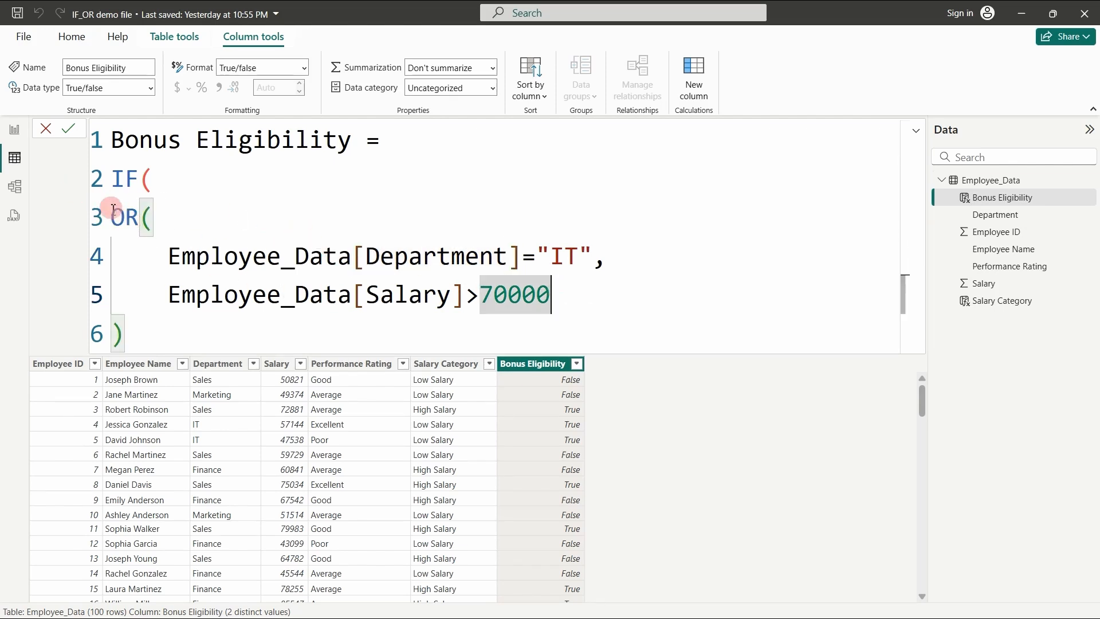
left_click(156, 180)
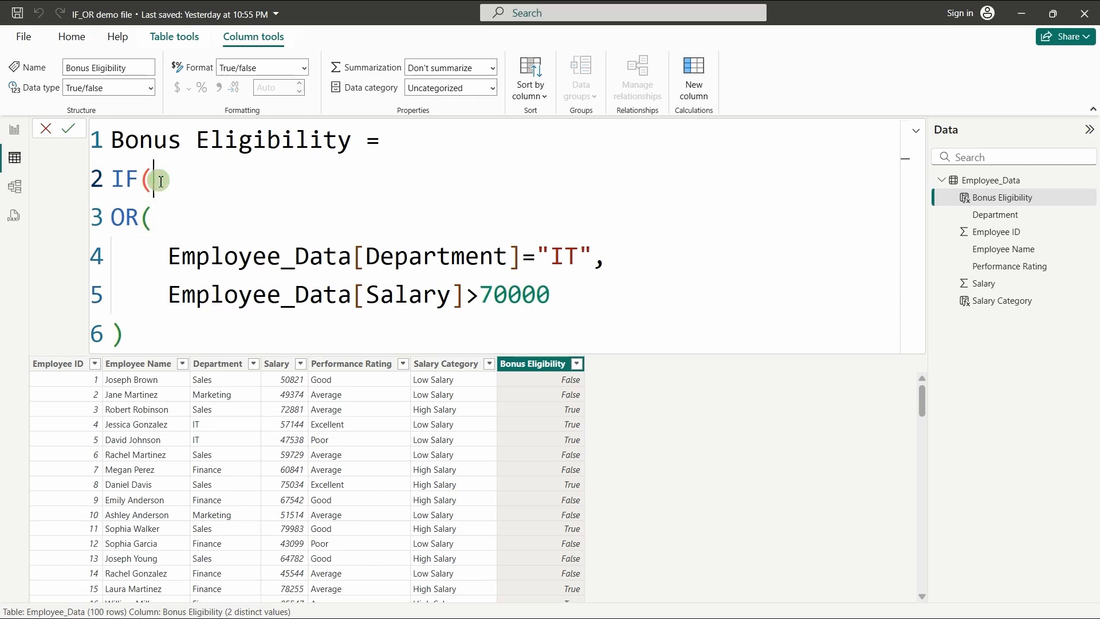
left_click(567, 289)
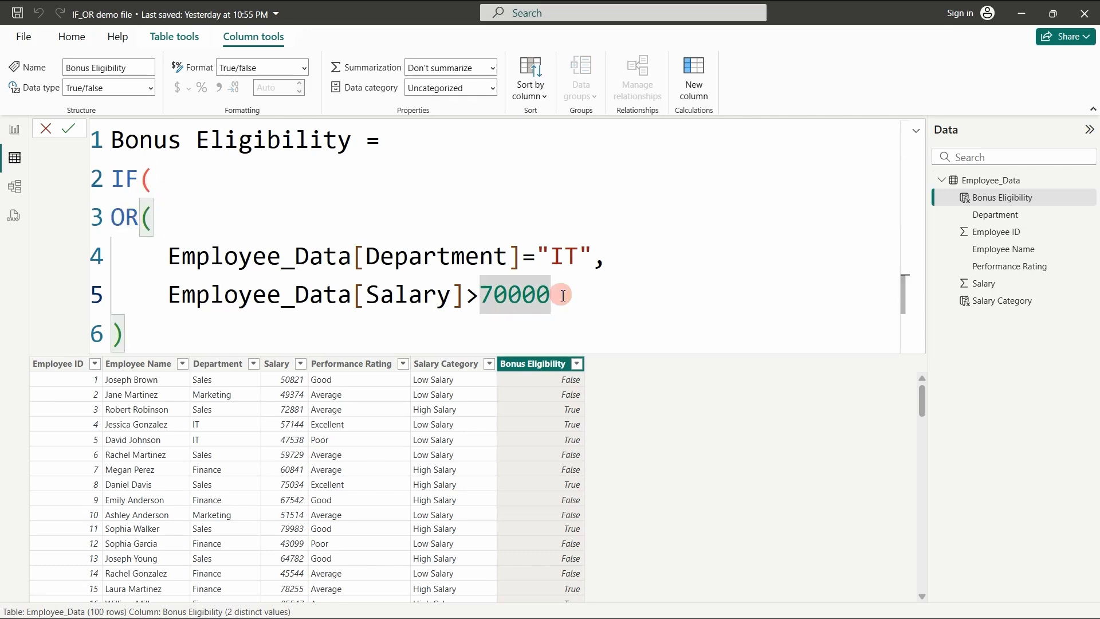
left_click(115, 218)
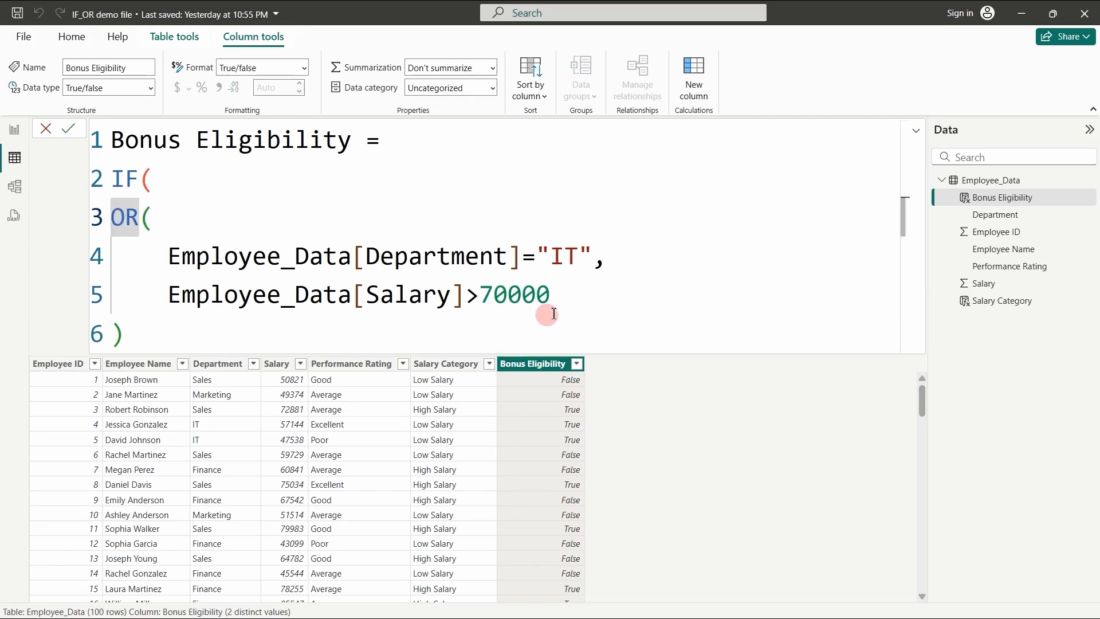
left_click(554, 296)
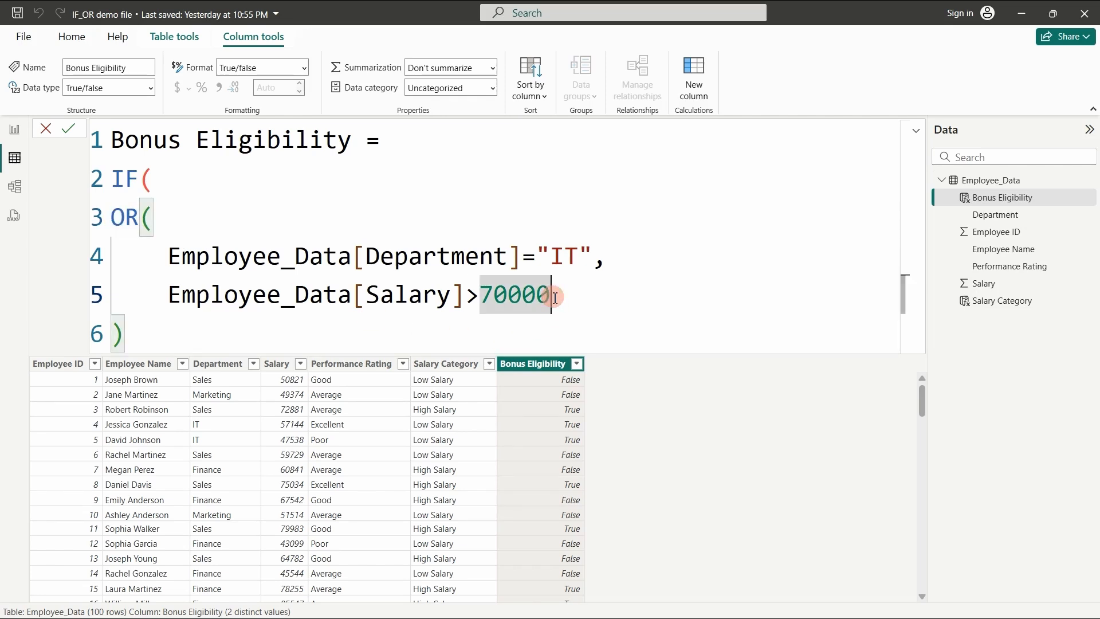
type(",")
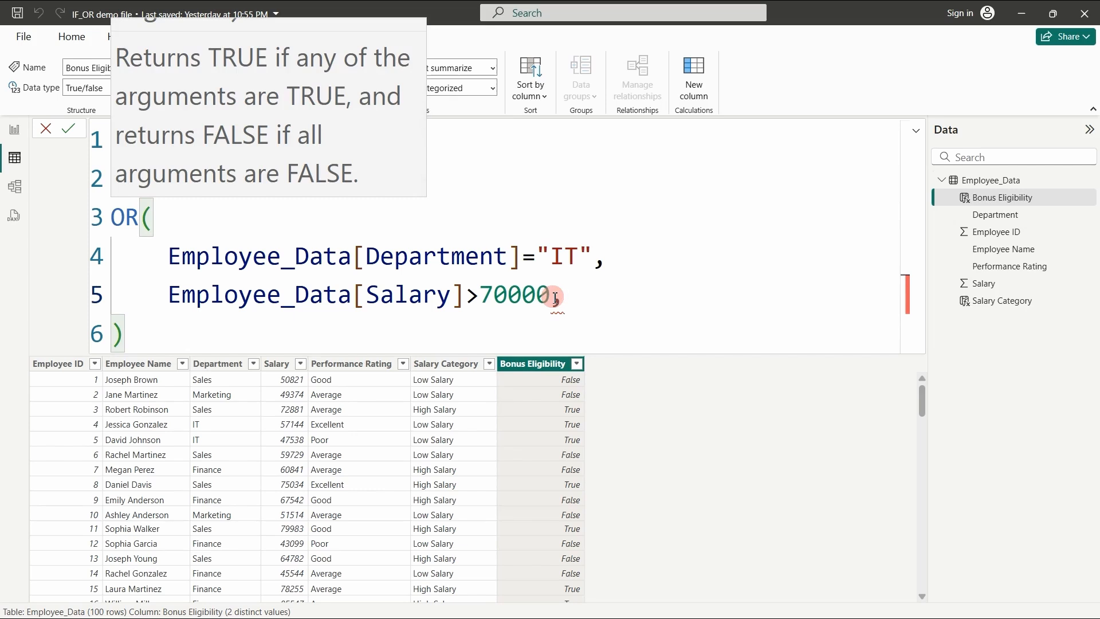
key("shift+Return")
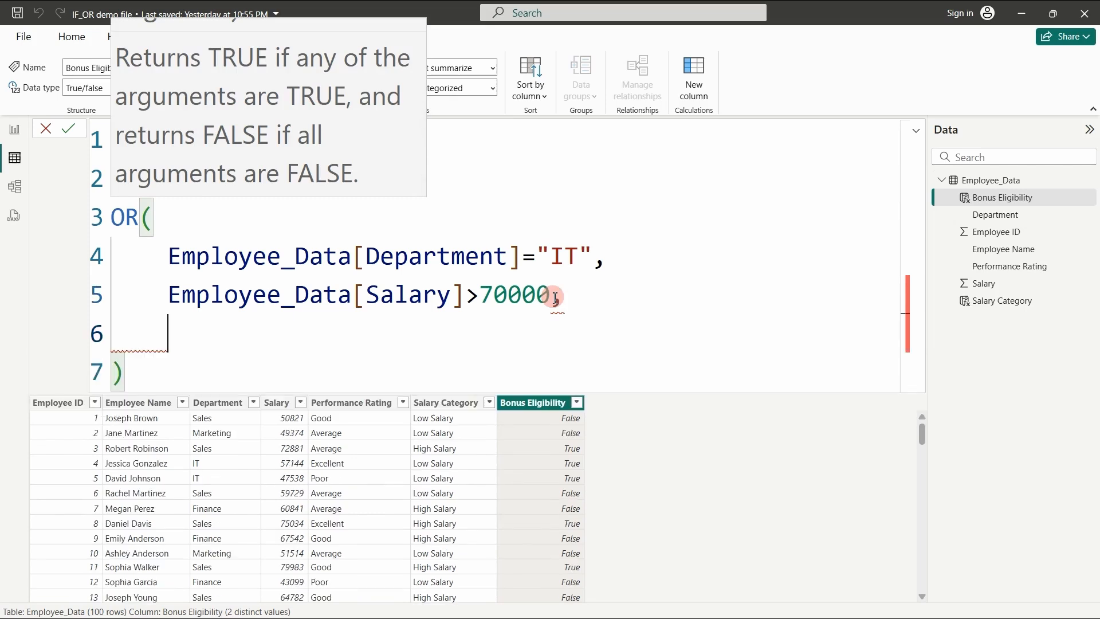
type("\"")
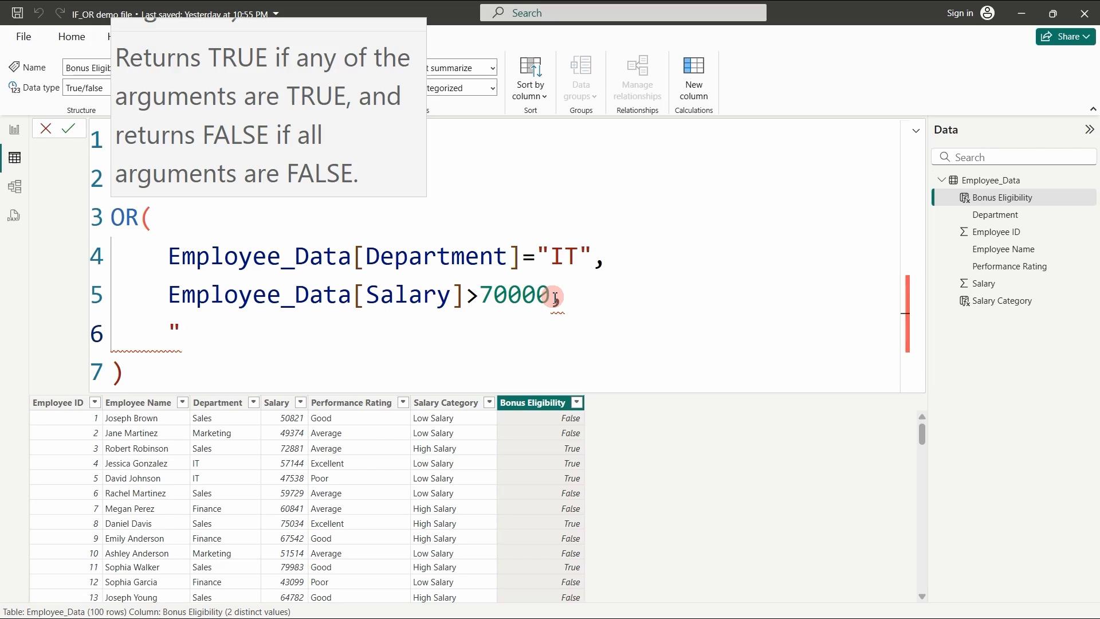
type("Eligibl")
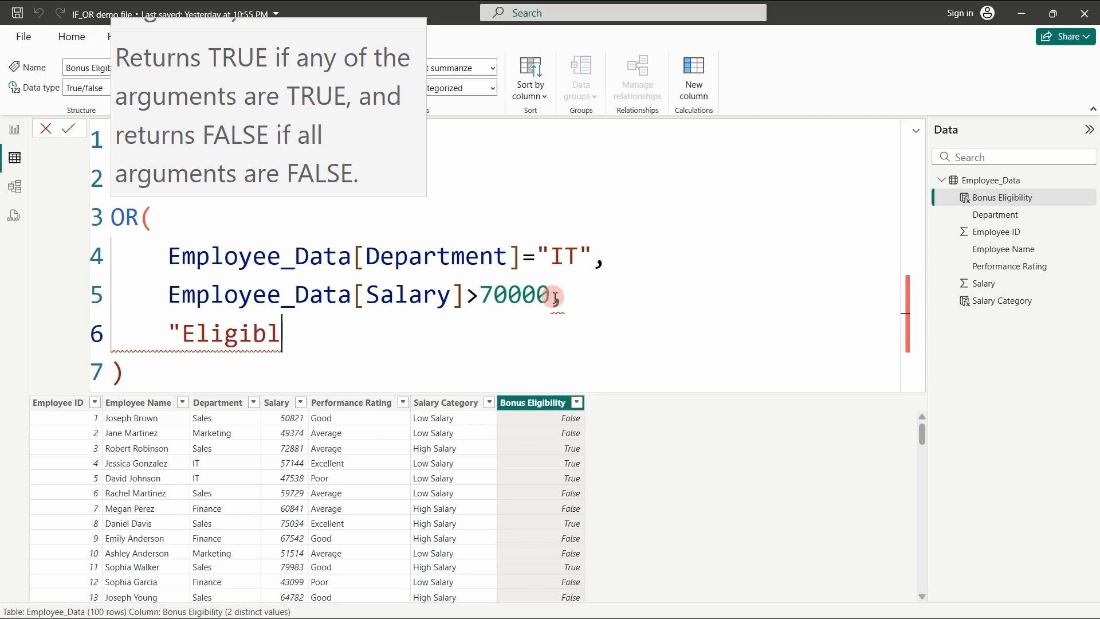
type("e\"")
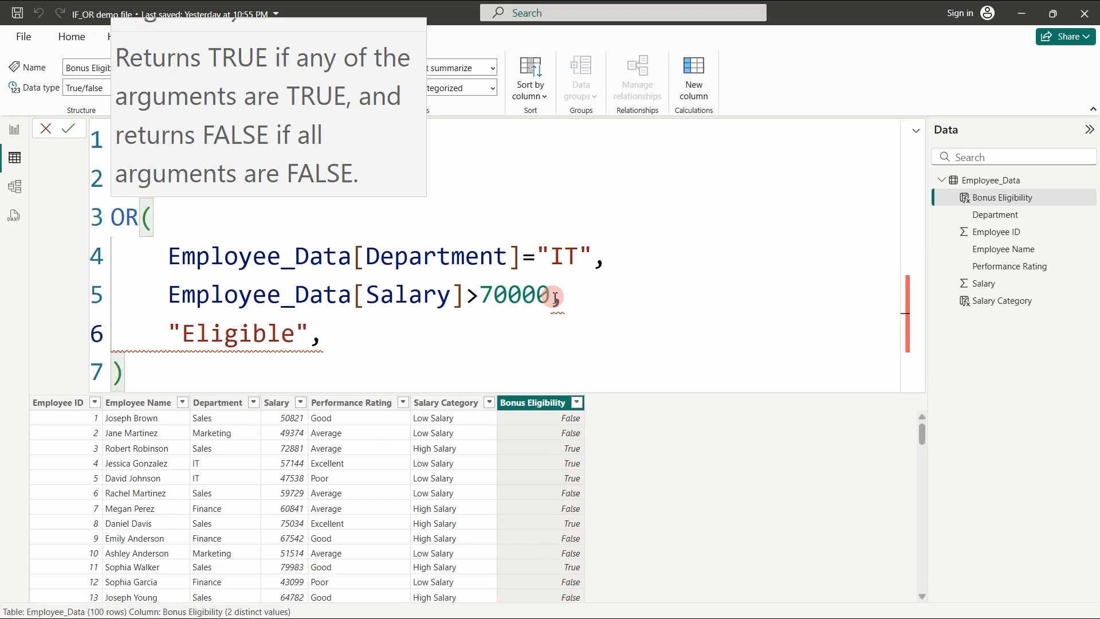
type(",")
Enter "Not Eligible" on a new line below "Eligible" as the false result
key("Return")
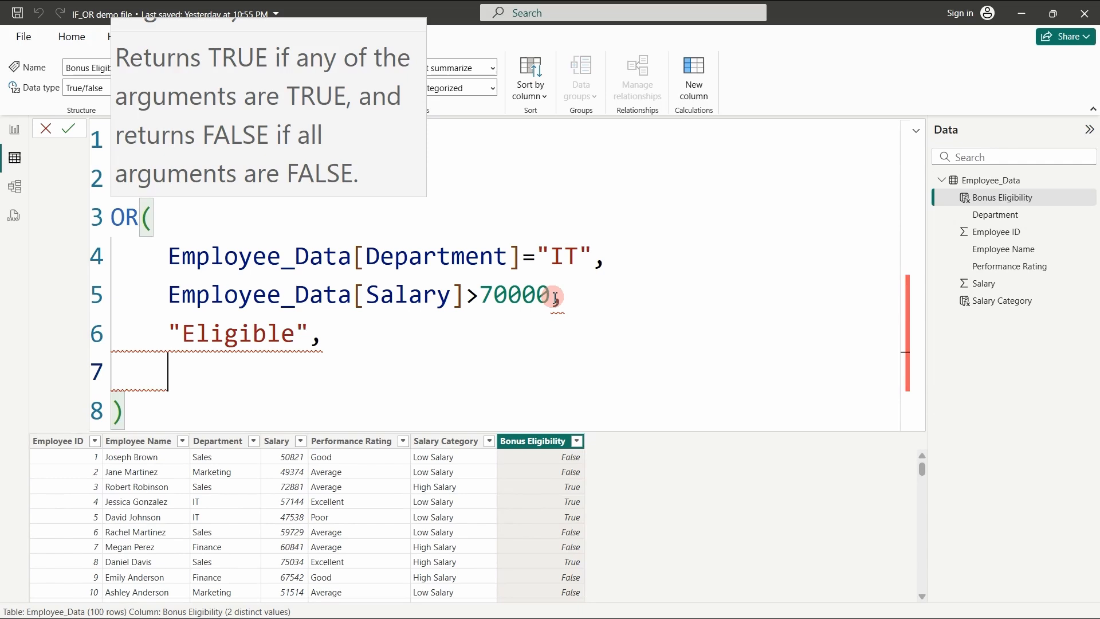
type("\"Not ")
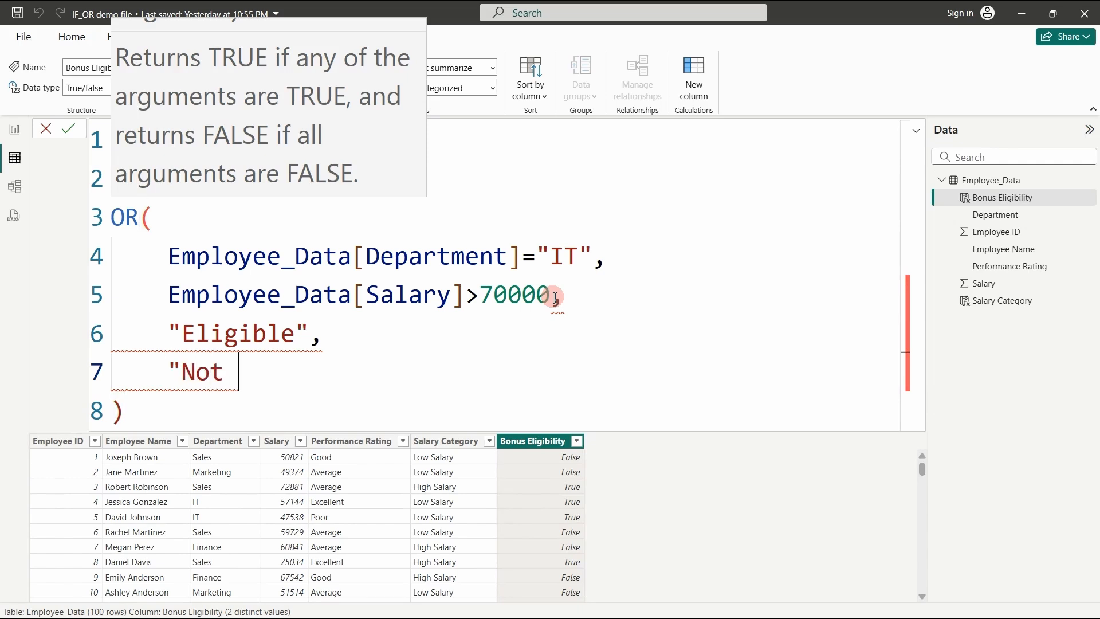
type("Elig")
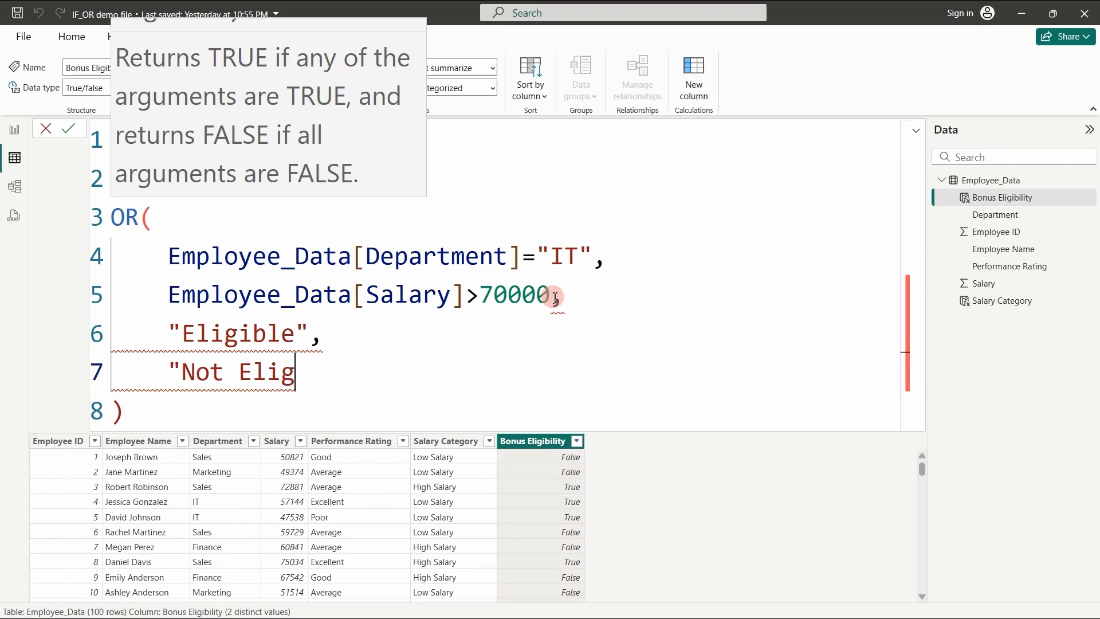
type("ible")
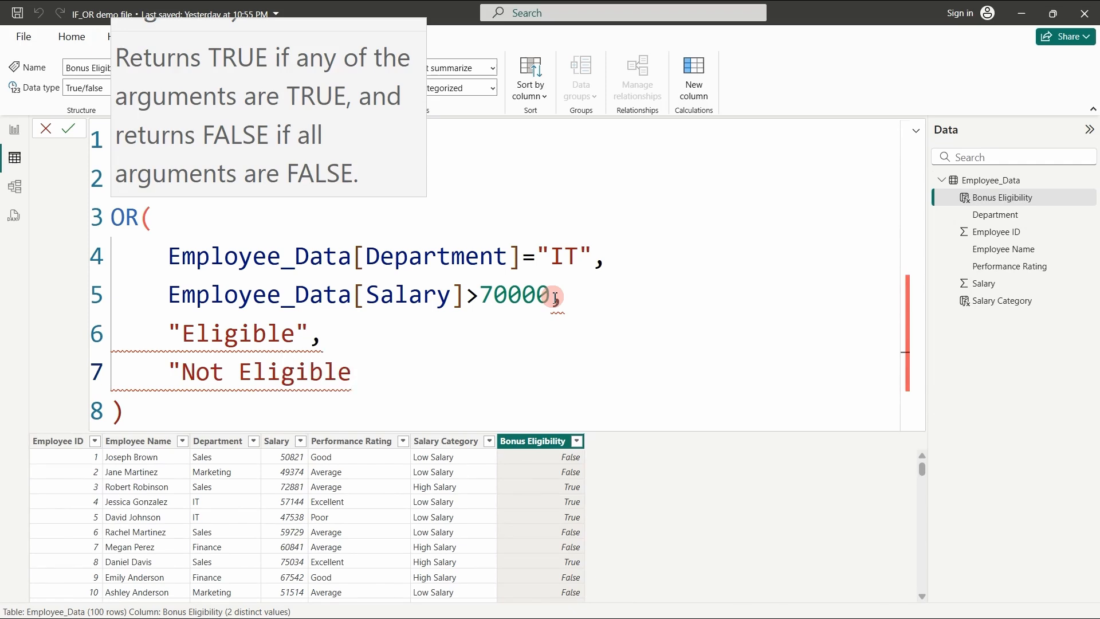
type("\"")
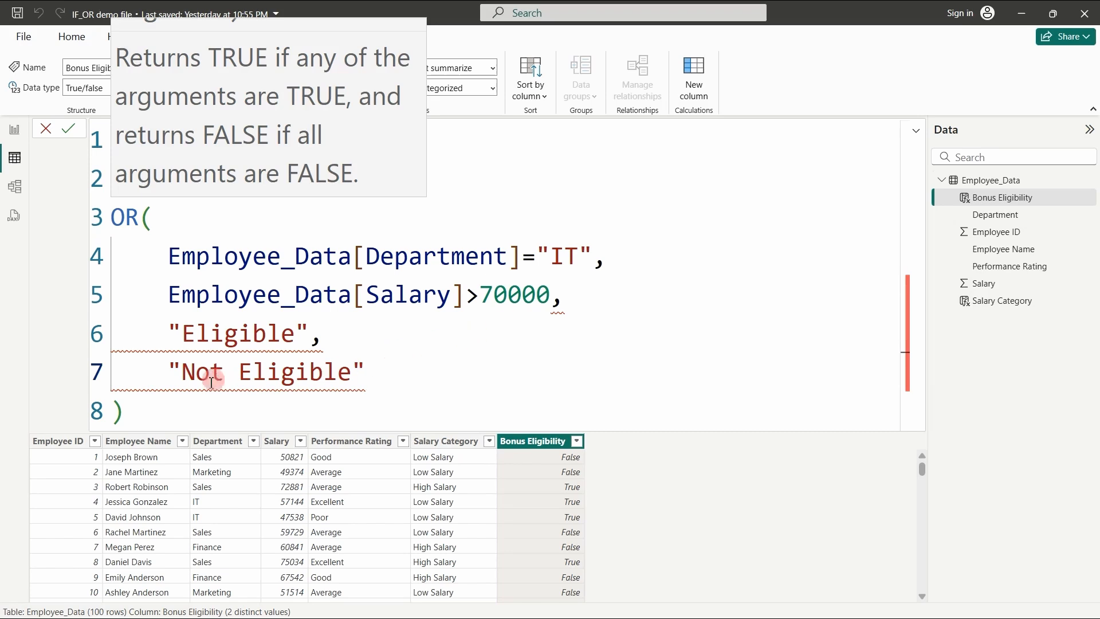
Close the OR function on its own line after the >70000 condition, removing that condition's trailing comma and adding one after the parenthesis
left_click(157, 407)
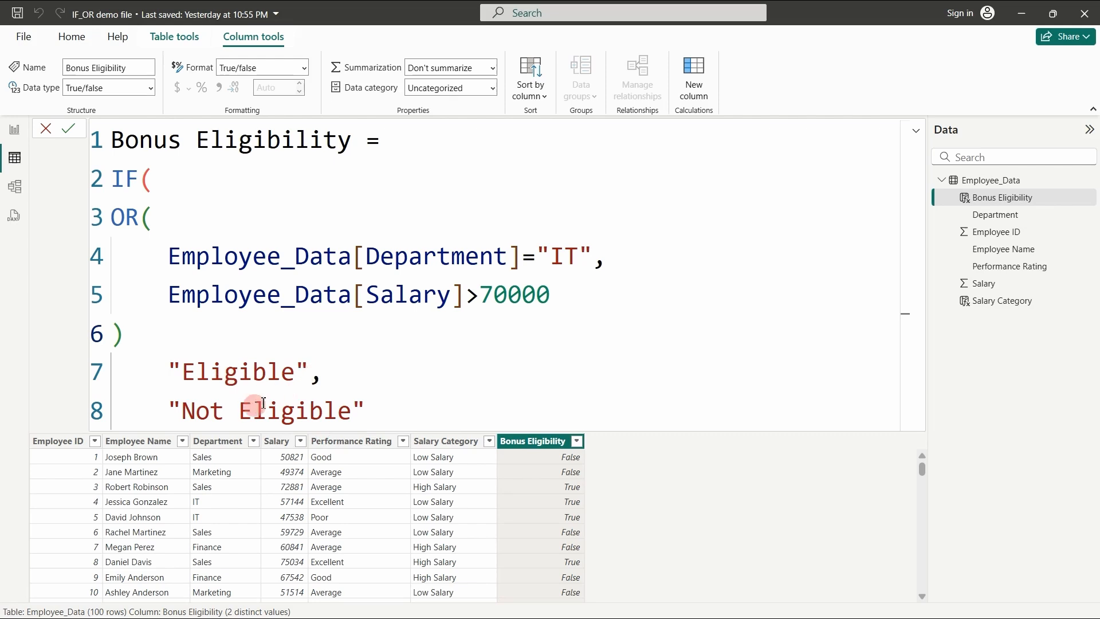
left_click(561, 300)
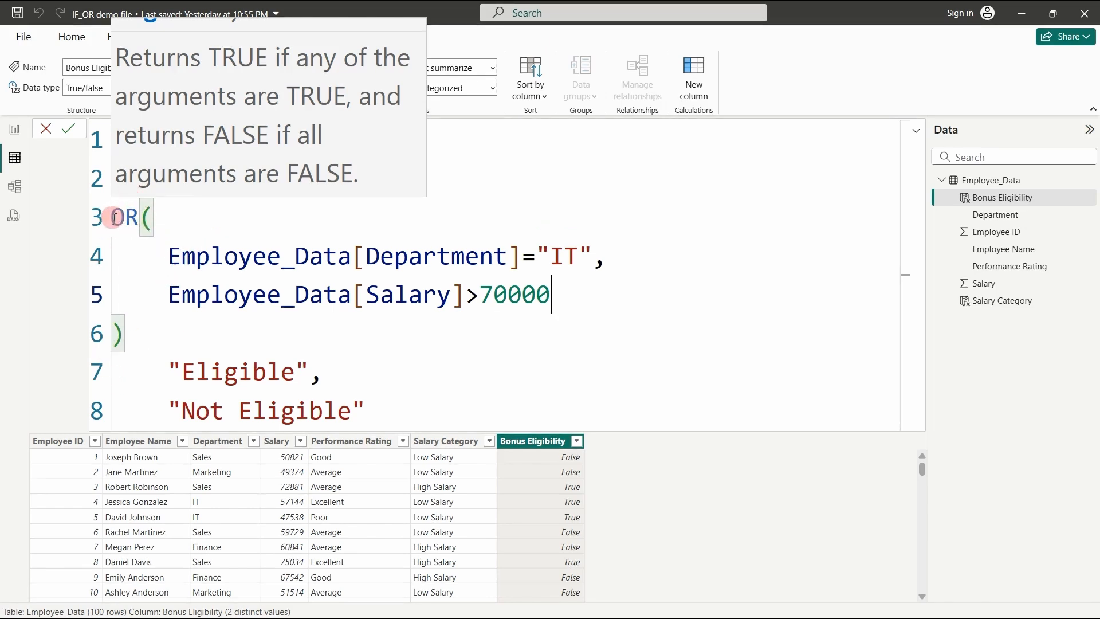
left_click_drag(114, 218, 195, 315)
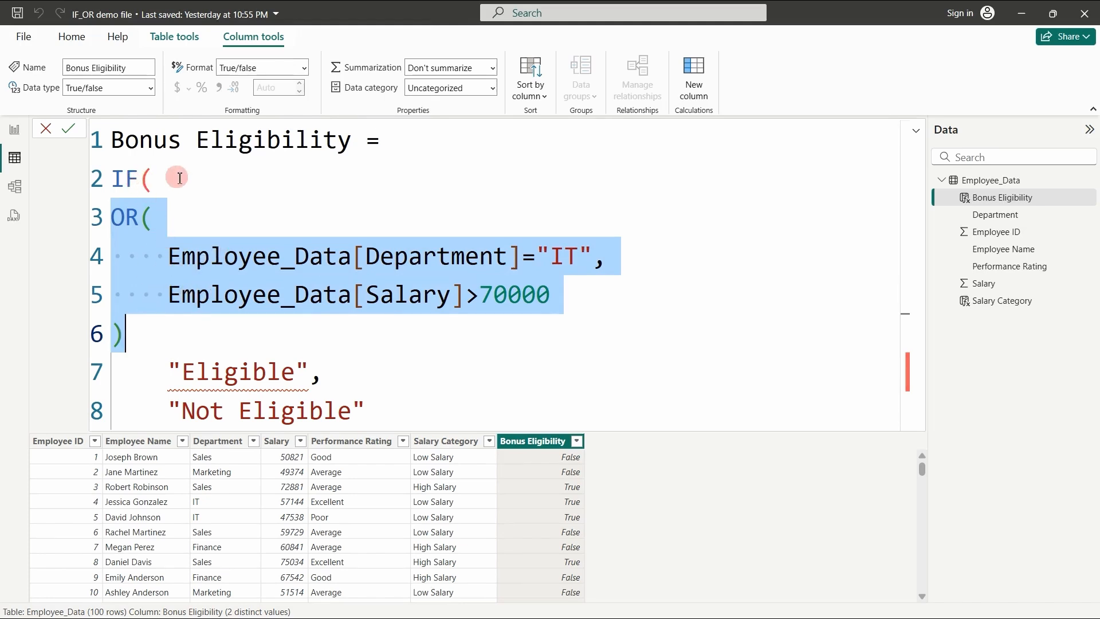
left_click(138, 340)
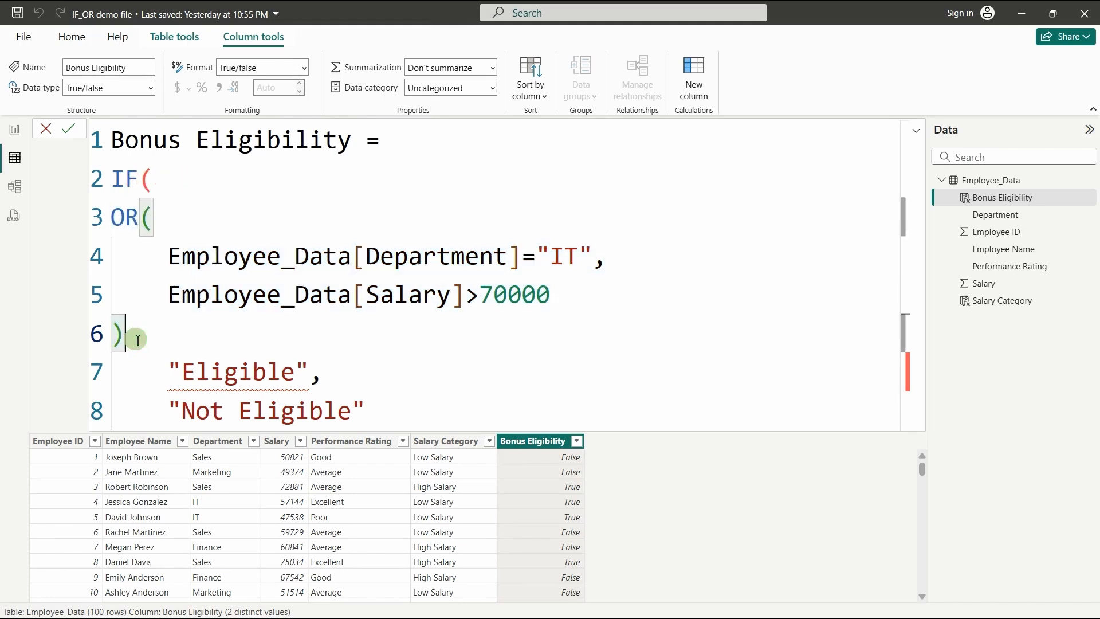
type(",")
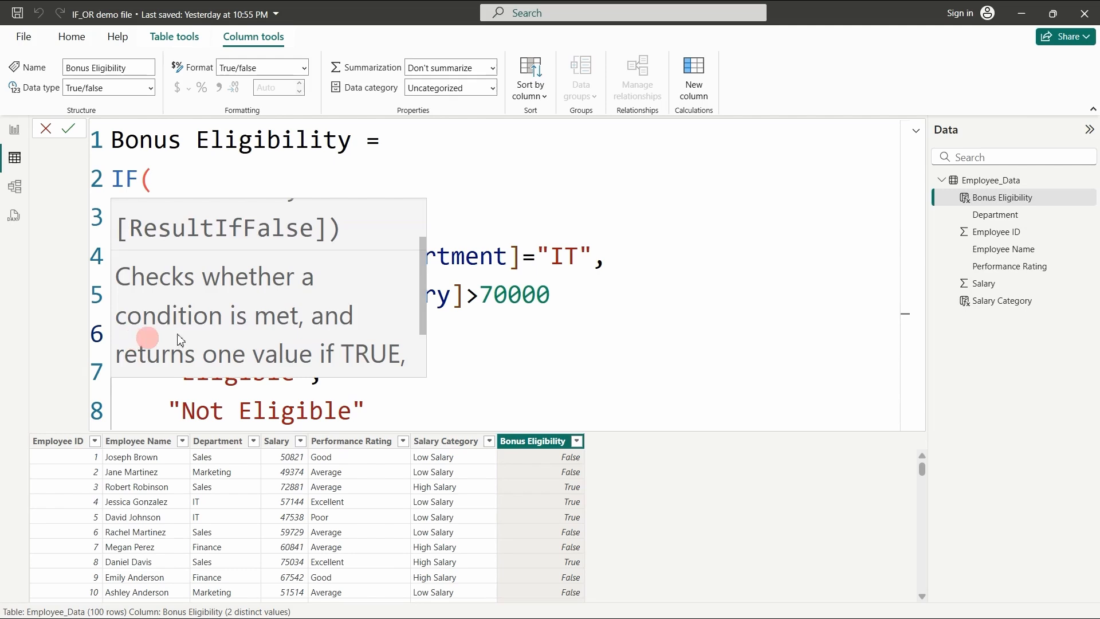
left_click(561, 313)
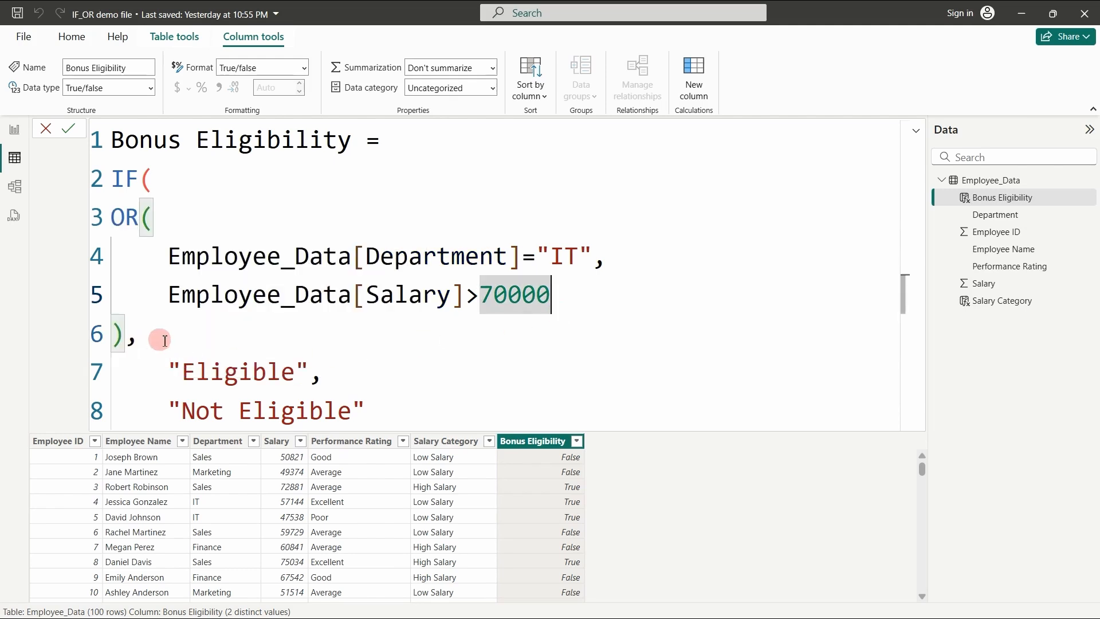
Close the IF function with a parenthesis on a new line below "Not Eligible"
left_click(383, 408)
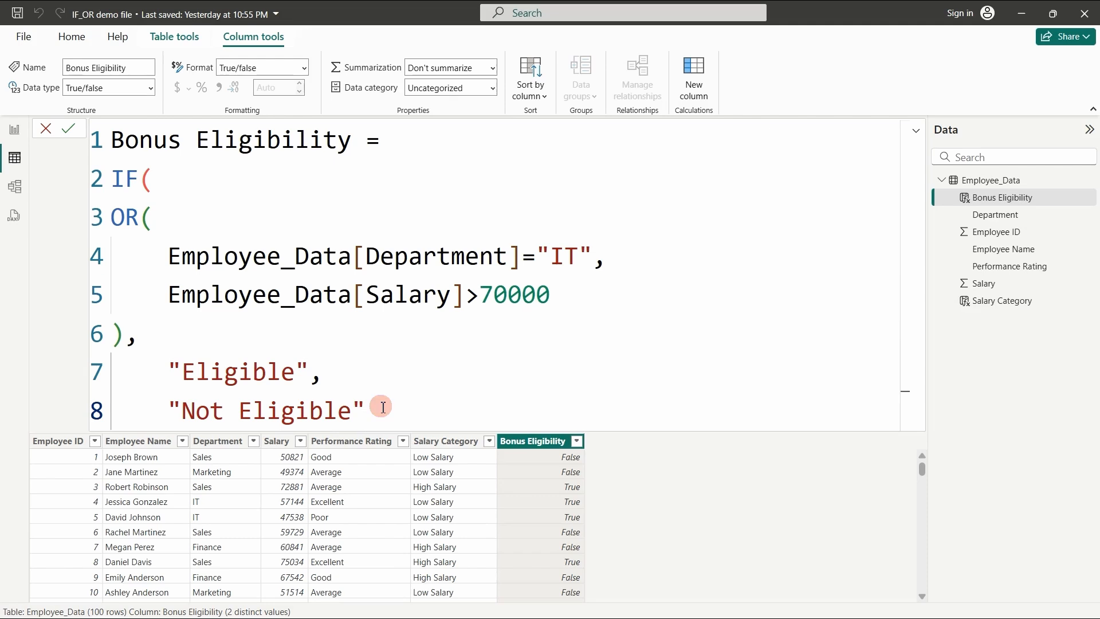
key("shift+Return")
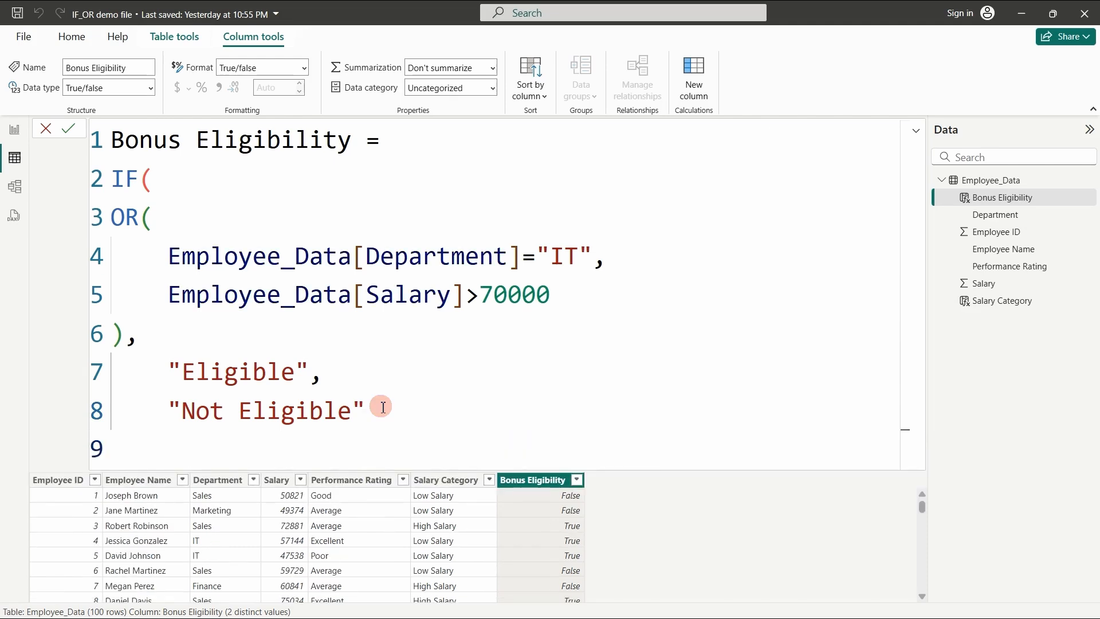
type(")")
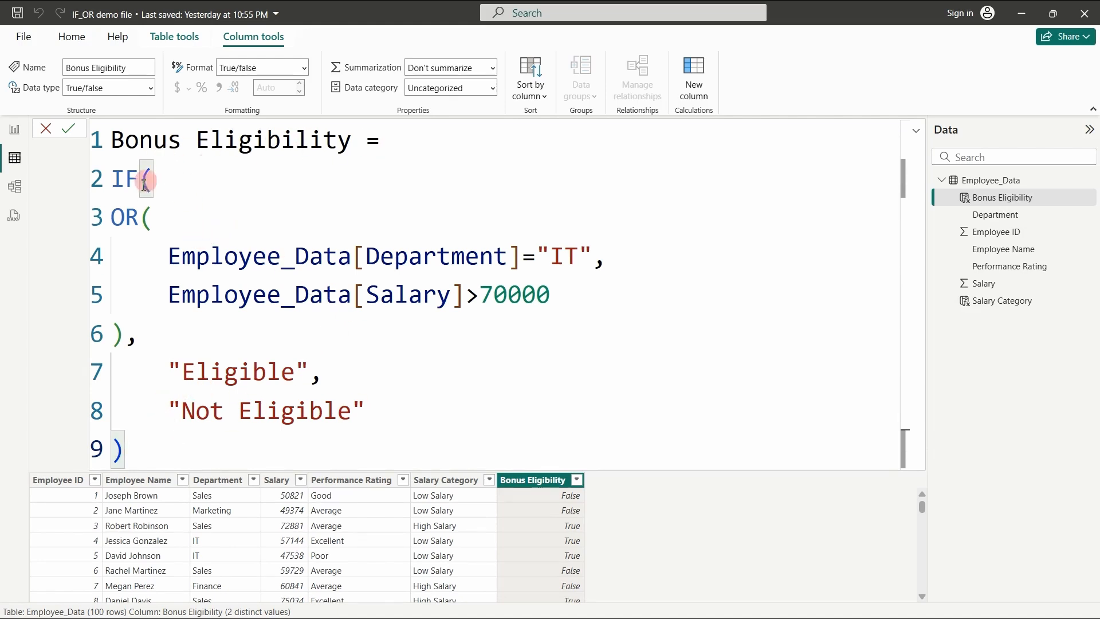
Indent the OR line one level inside IF and align its Department and Salary conditions one level deeper
left_click(112, 218)
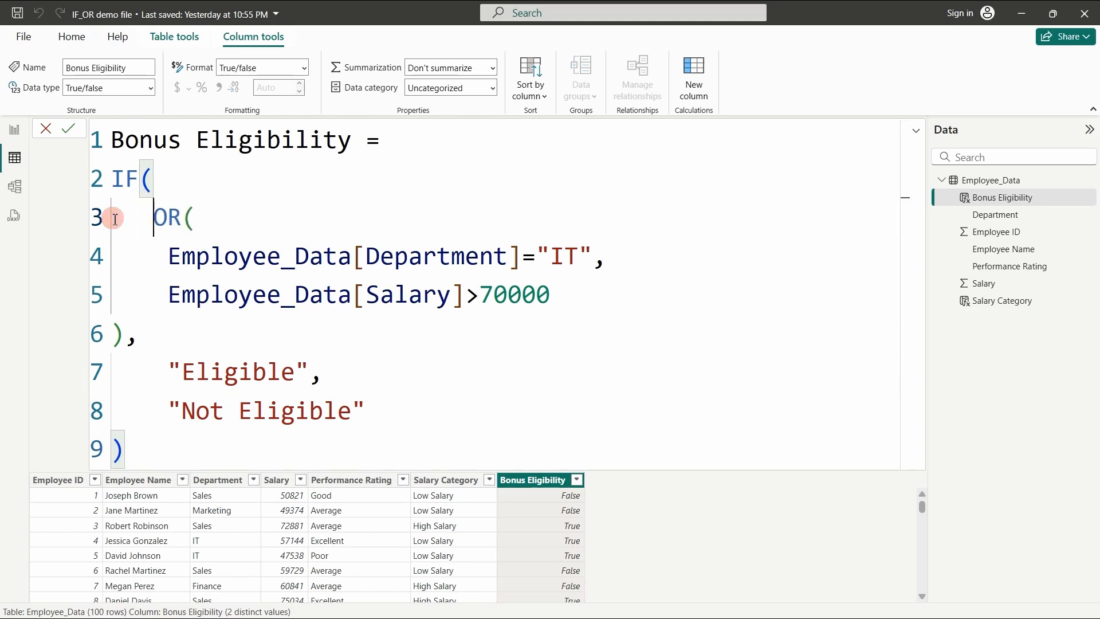
left_click(167, 249)
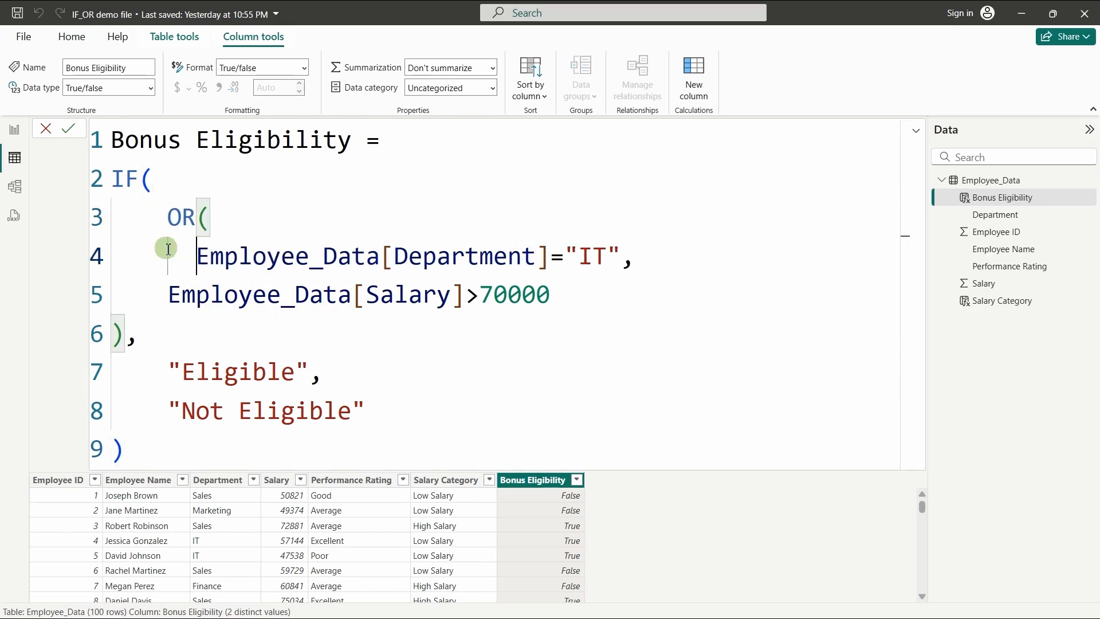
left_click(170, 285)
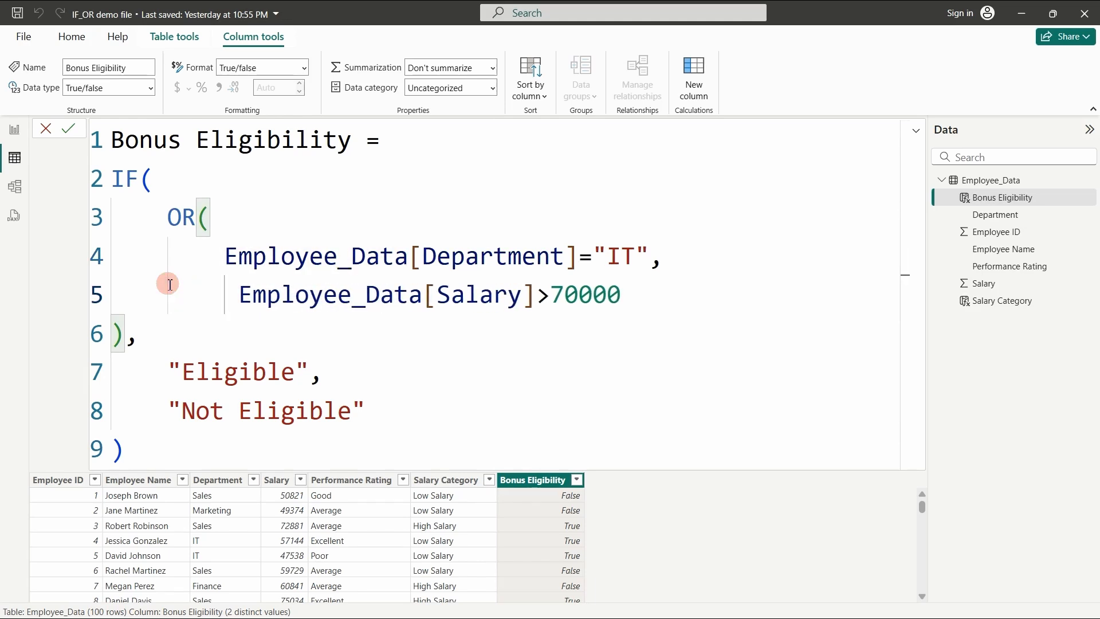
key("BackSpace")
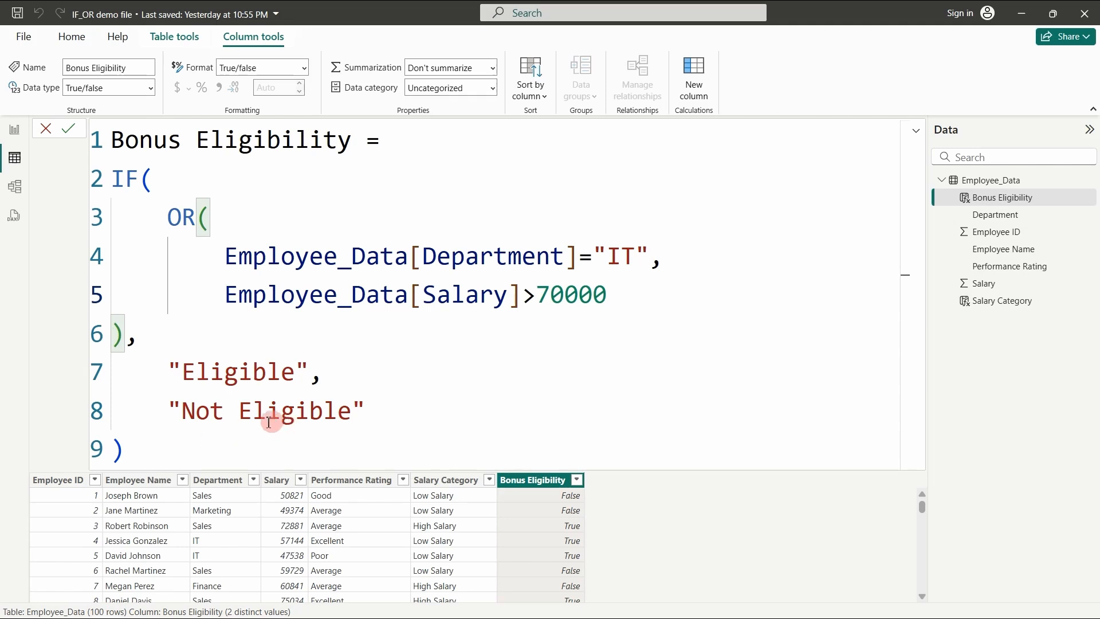
Commit the Bonus Eligibility formula and select the Employee_Data table to show all its rows and columns
left_click(69, 129)
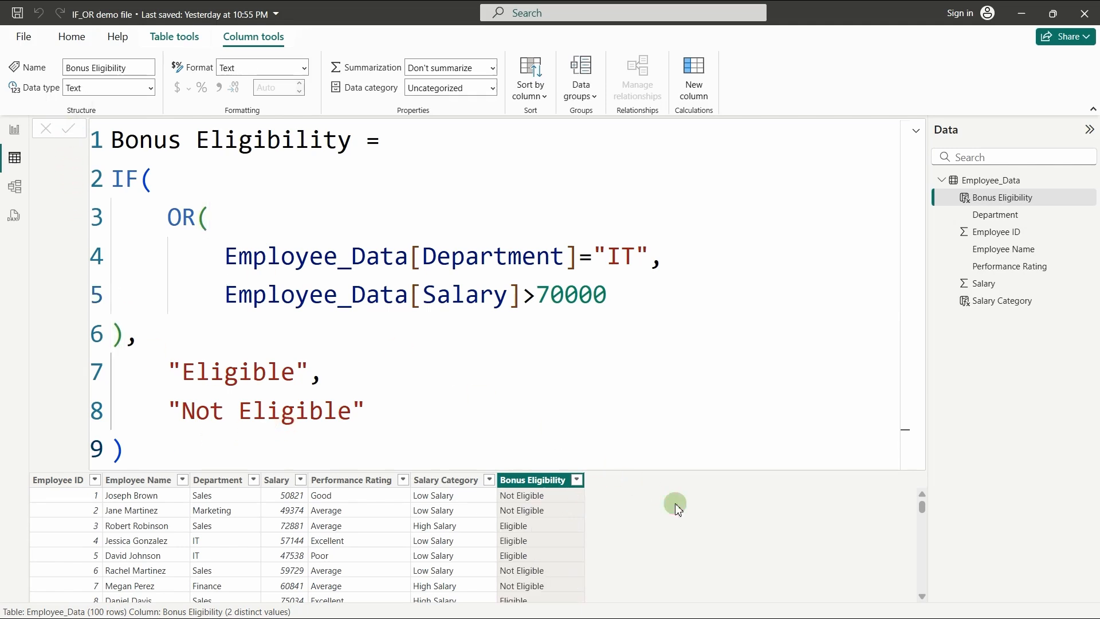
left_click(966, 63)
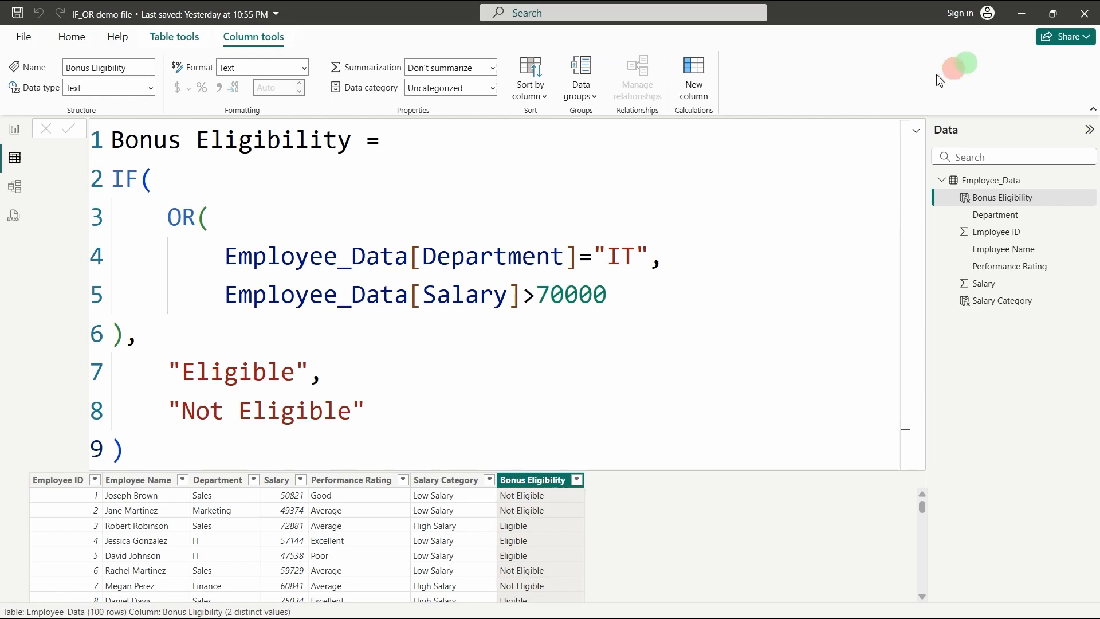
left_click(1026, 178)
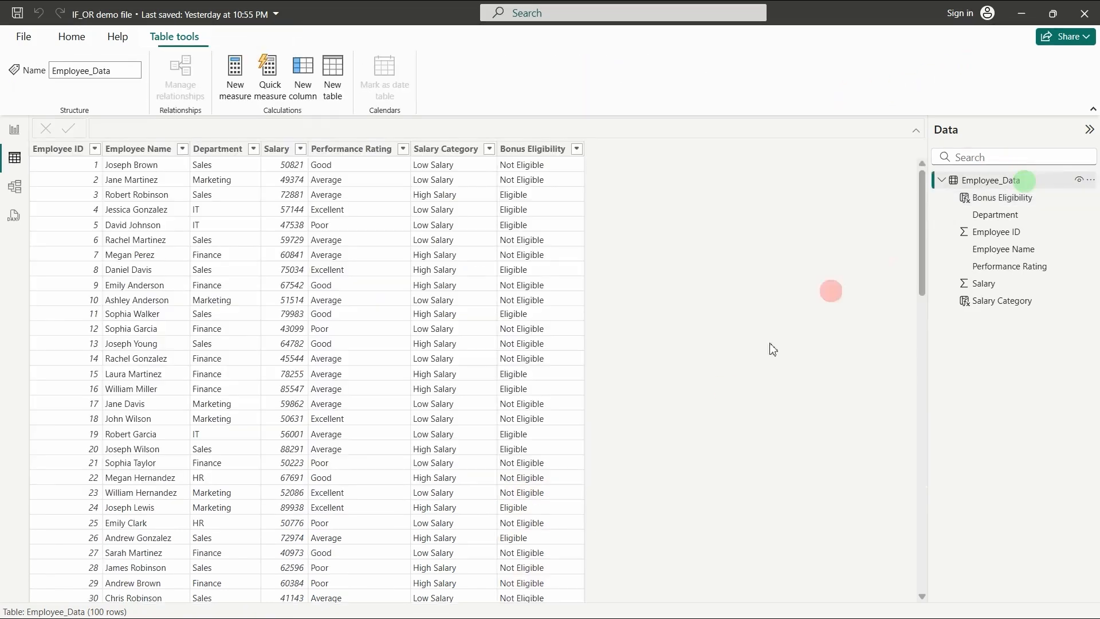